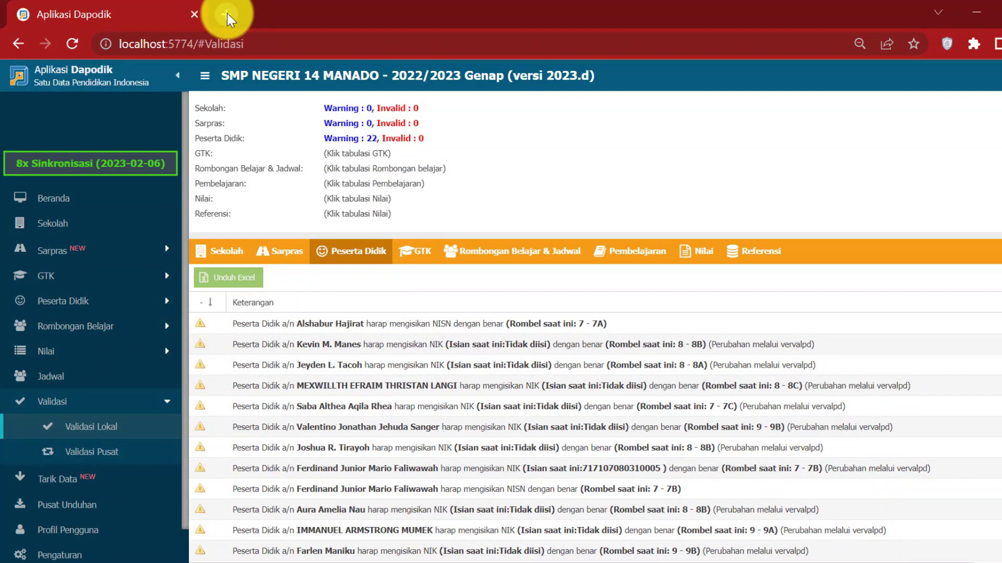
Open a new browser tab beside the Aplikasi Dapodik tab.
left_click(227, 14)
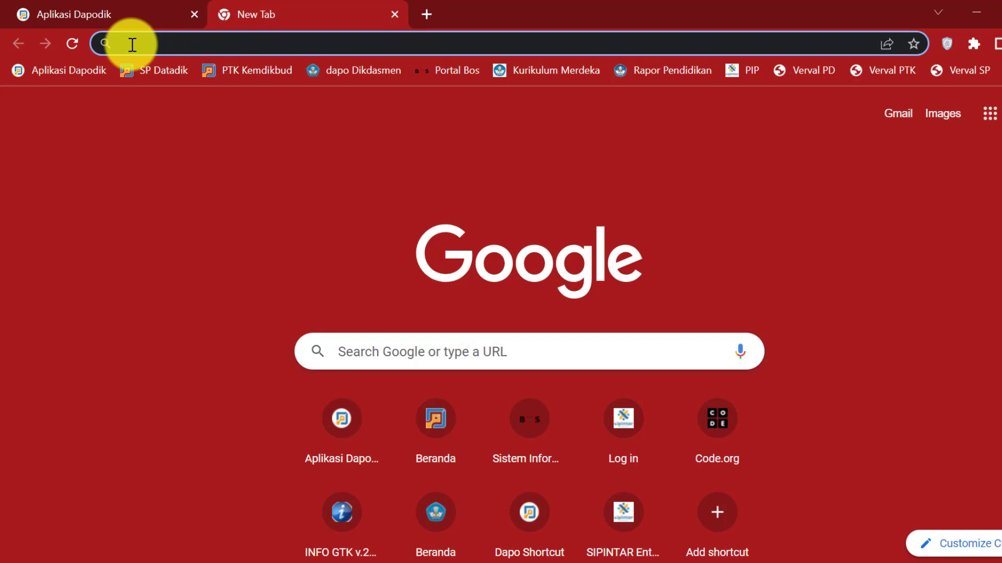
Go to vervalpd.data.kemdikbud.go.id in the new tab.
left_click(131, 44)
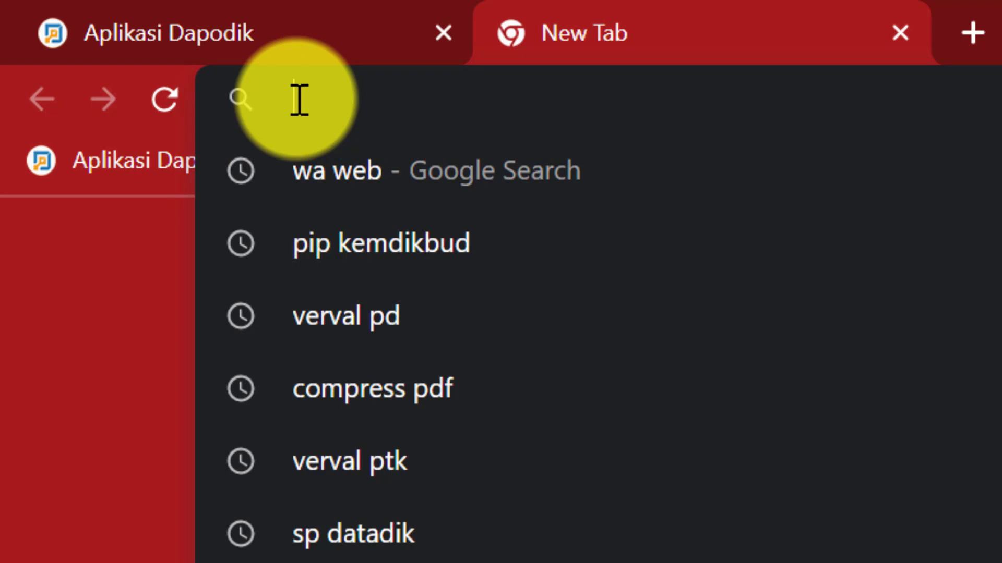
type("verva")
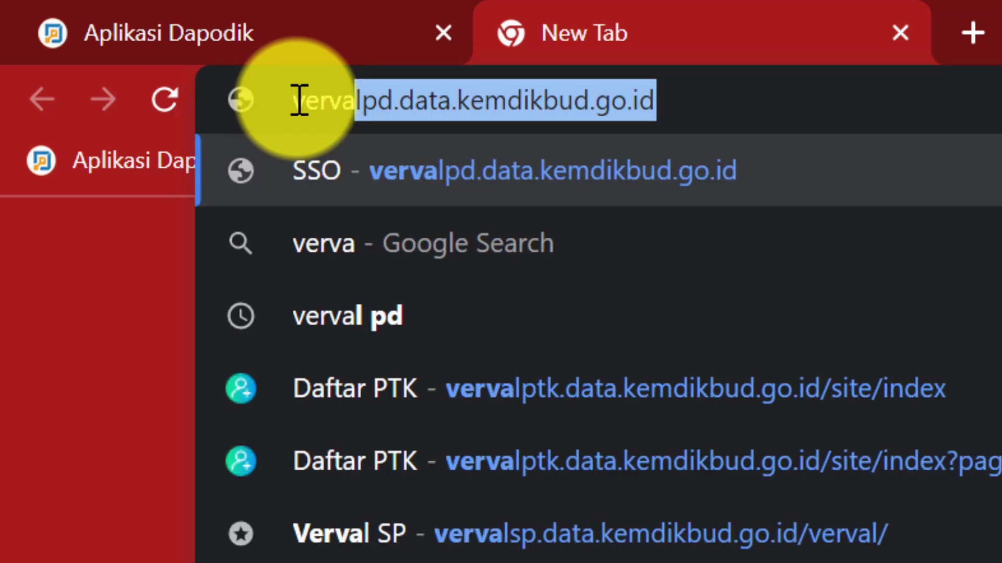
type("lp")
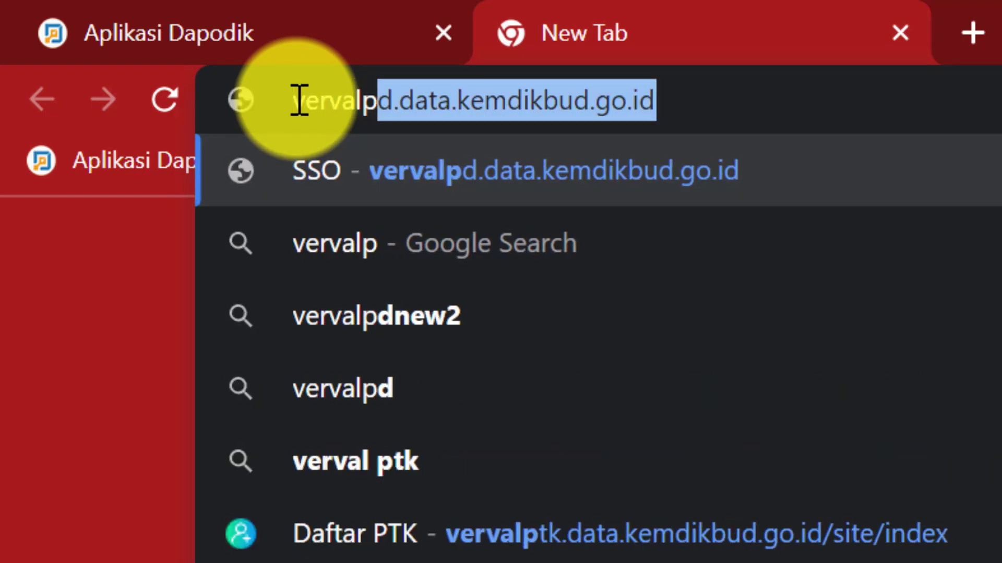
type("d.")
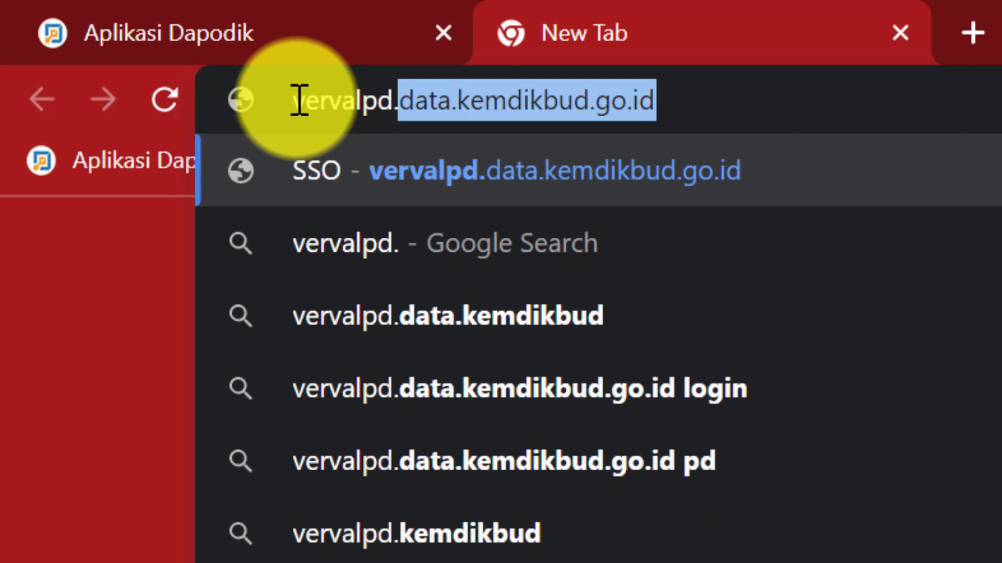
type("data")
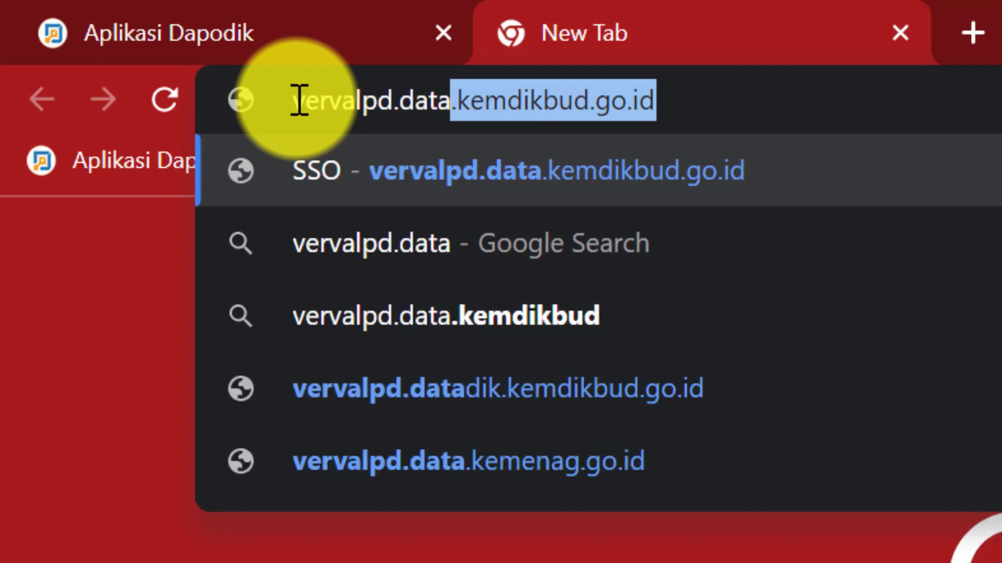
type(".kemdikbud")
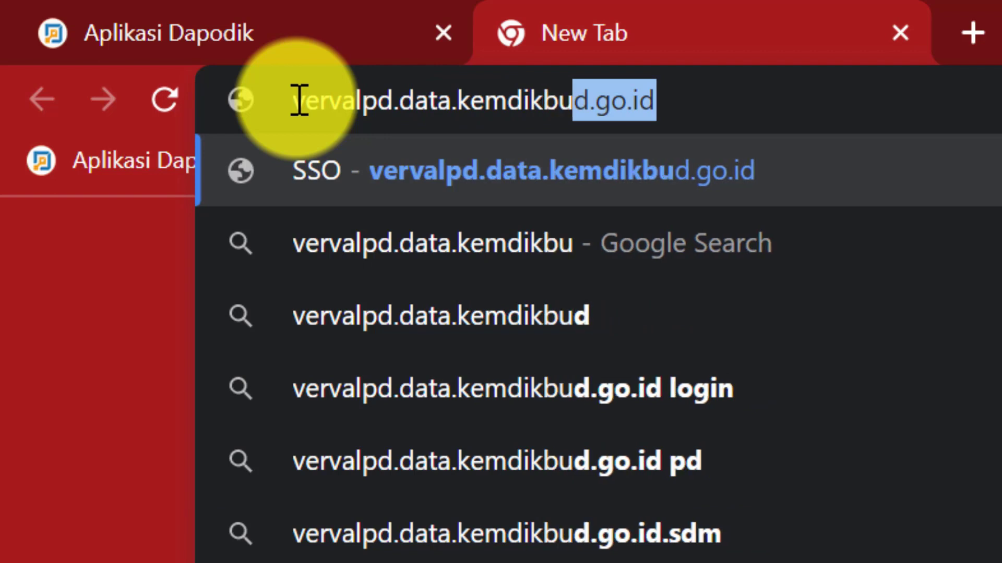
type(".go.id")
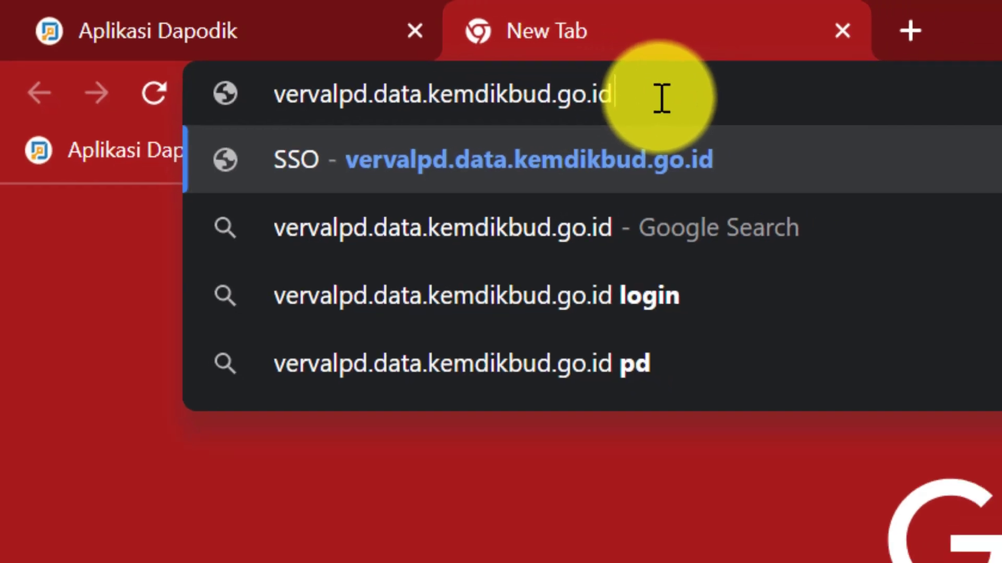
key("Return")
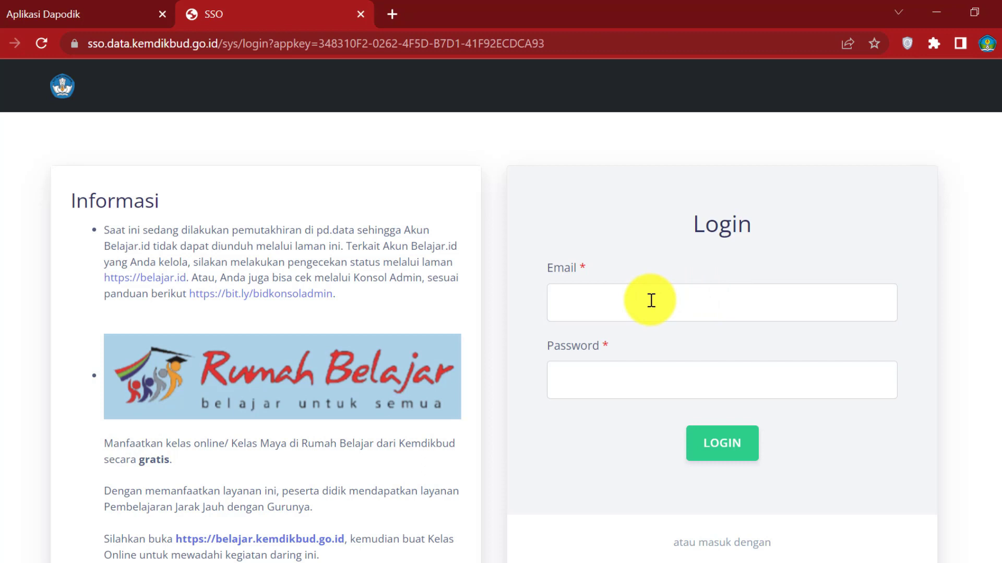
Sign in to SSO Kemdikbud with the school account's autofilled e-mail and its password.
left_click(623, 304)
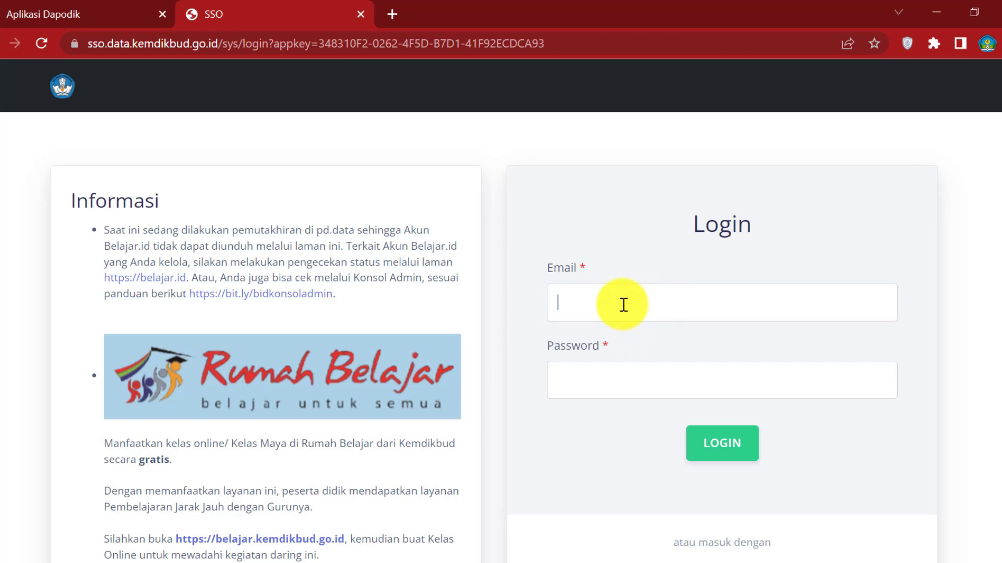
left_click(658, 339)
left_click(586, 380)
type("••••••••••••••")
left_click(750, 451)
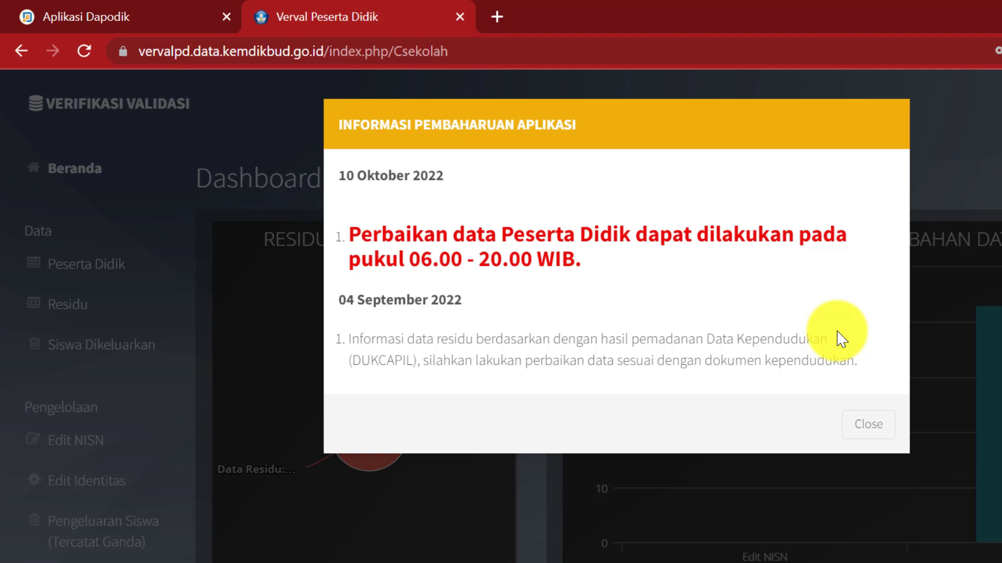
Close the update notice and read the chart: 151 residu (67.11%) versus 74 valid (32.89%).
left_click(865, 437)
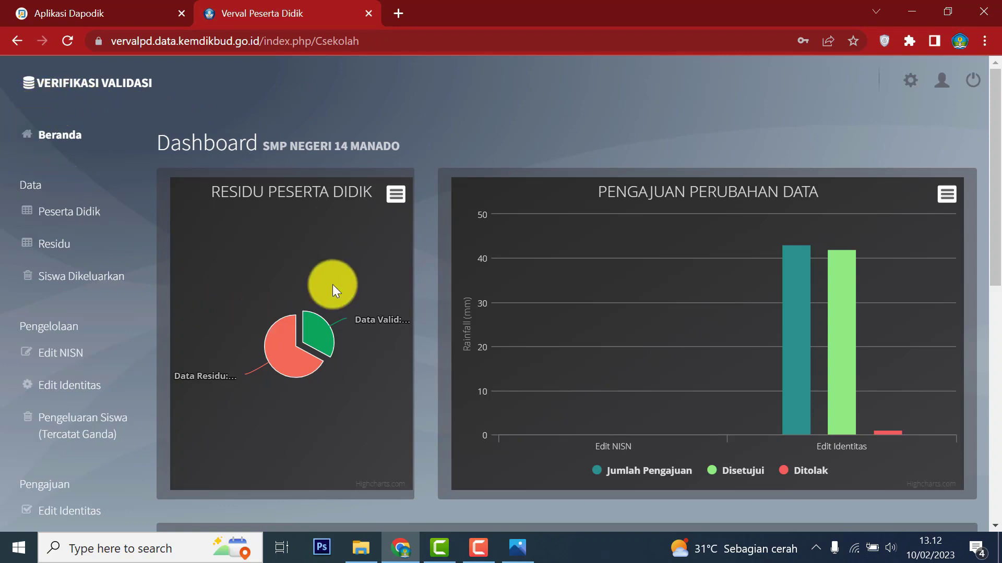
mouse_move(305, 386)
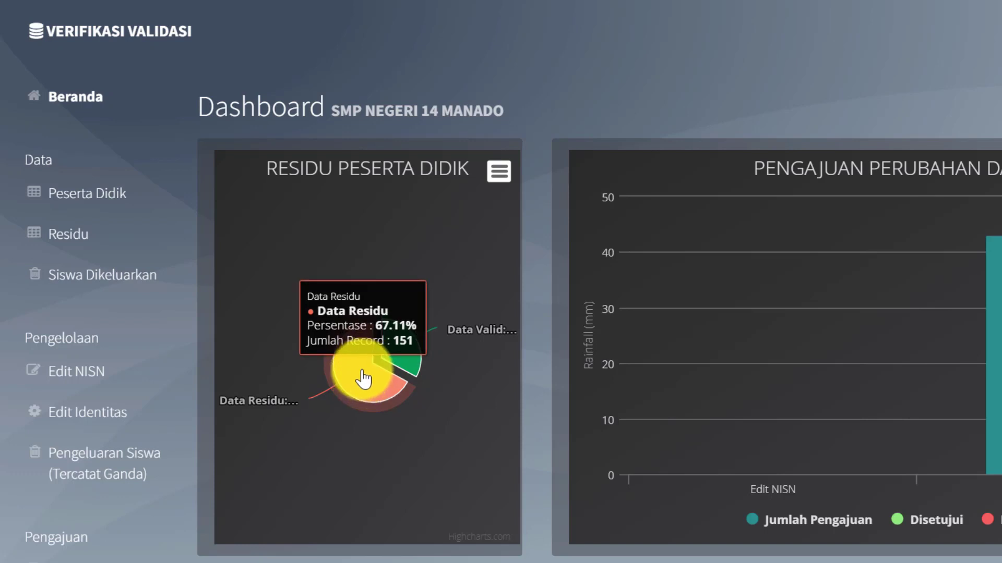
mouse_move(402, 357)
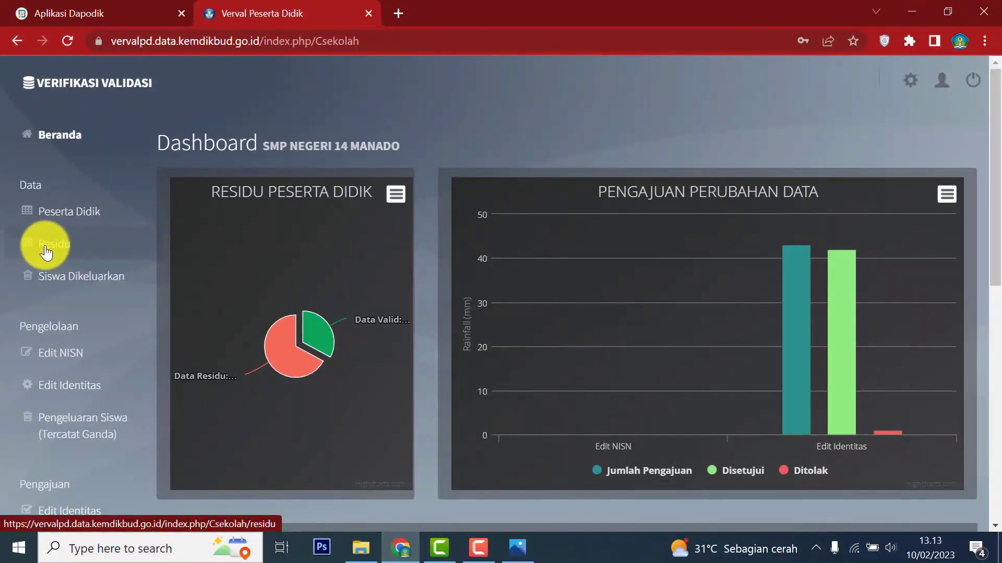
Open the Residu table for SMP Negeri 14 Manado and read the NIK, name, birthplace and birth-date match flags.
left_click(81, 249)
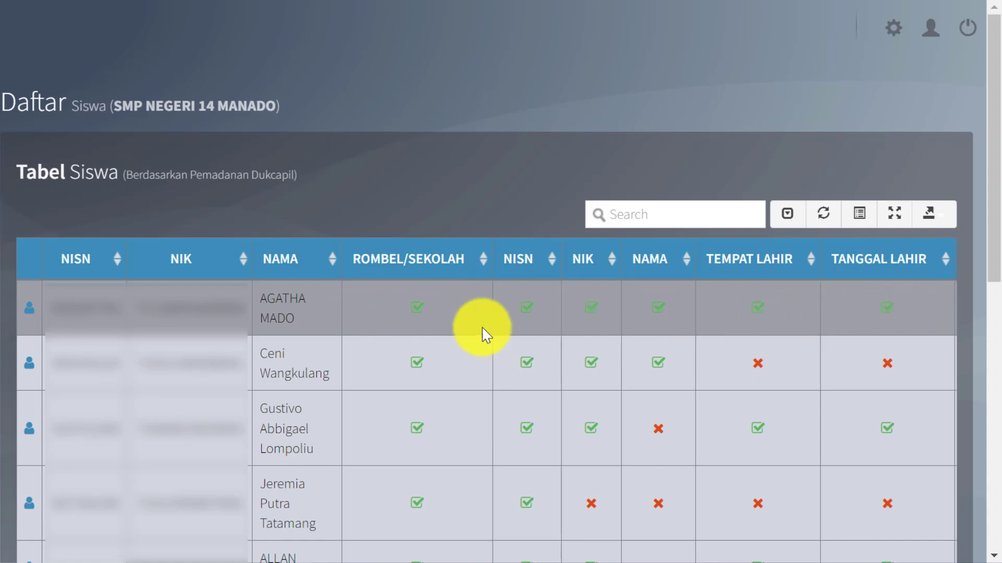
mouse_move(757, 369)
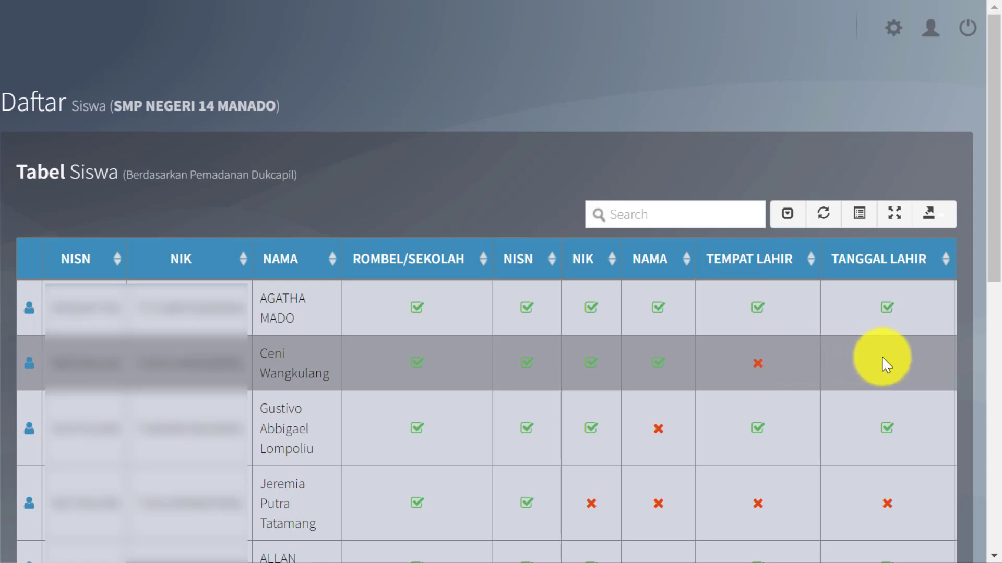
mouse_move(887, 378)
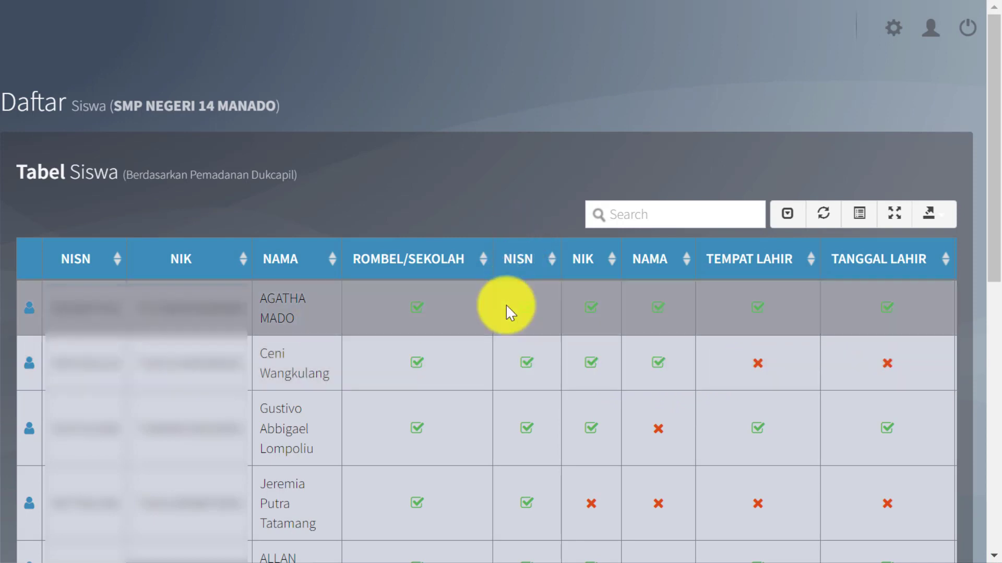
mouse_move(533, 361)
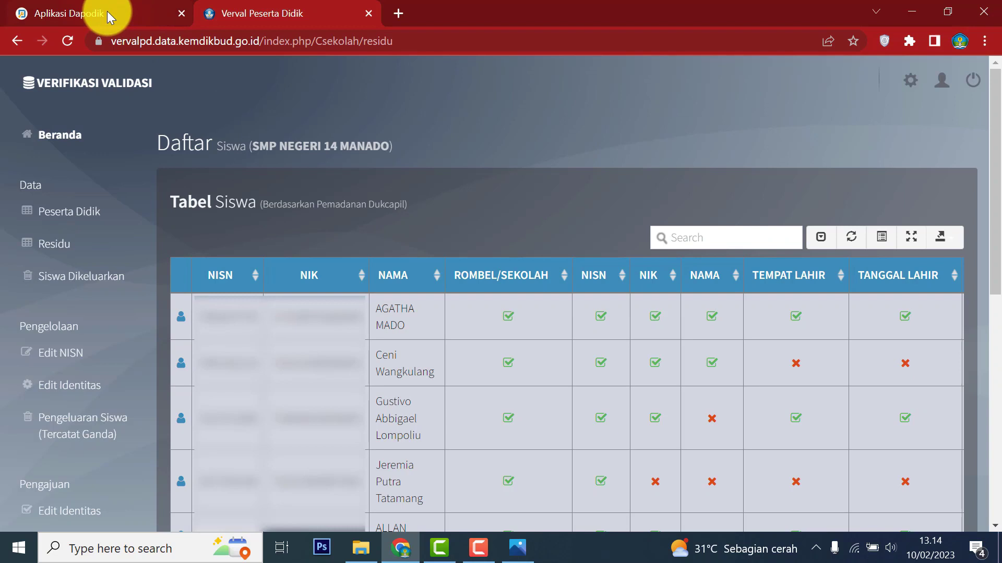
Check the student's name in Dapodik, then search the Verval residu table for their first name.
left_click(108, 11)
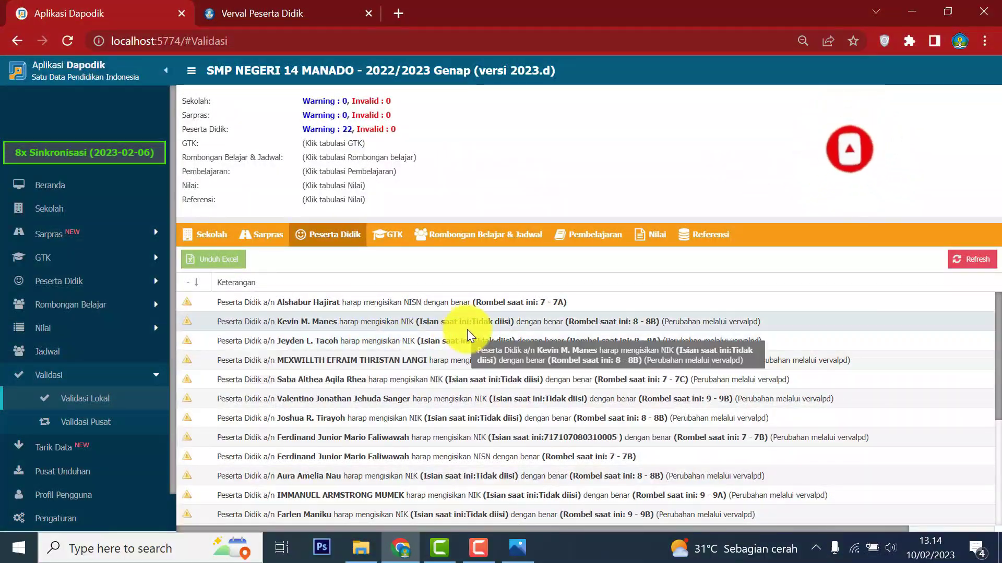
left_click(259, 12)
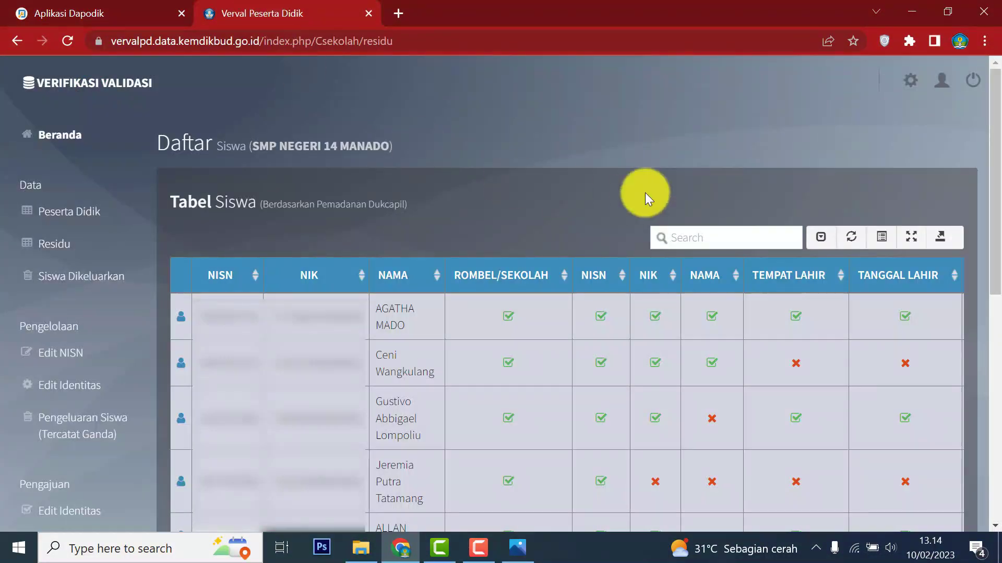
left_click(694, 236)
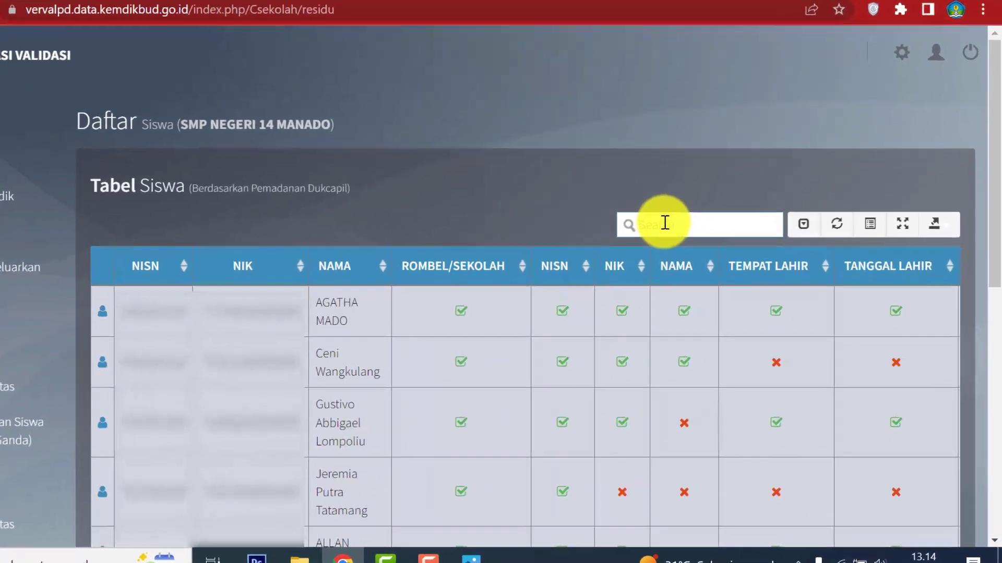
type("jeyd")
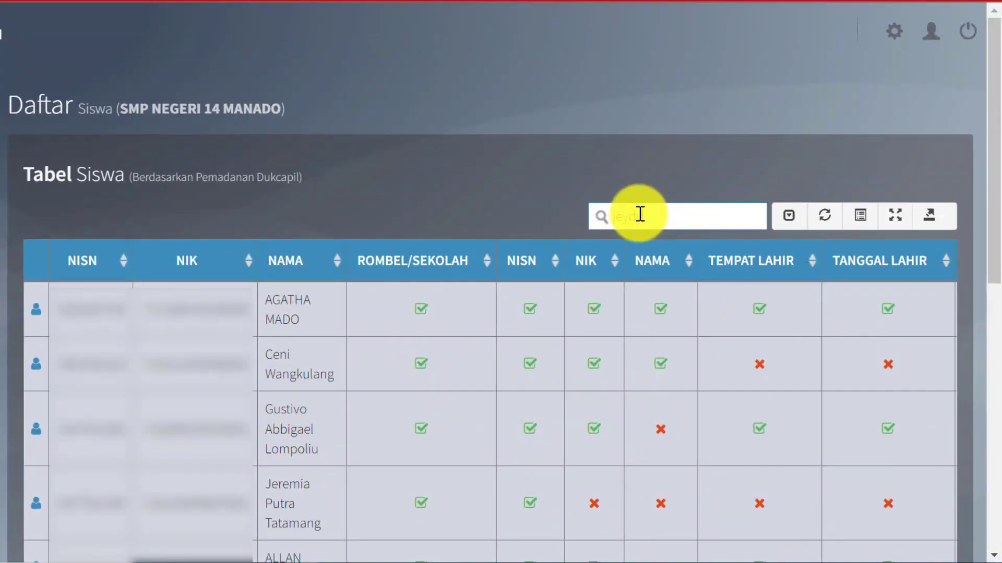
type("en")
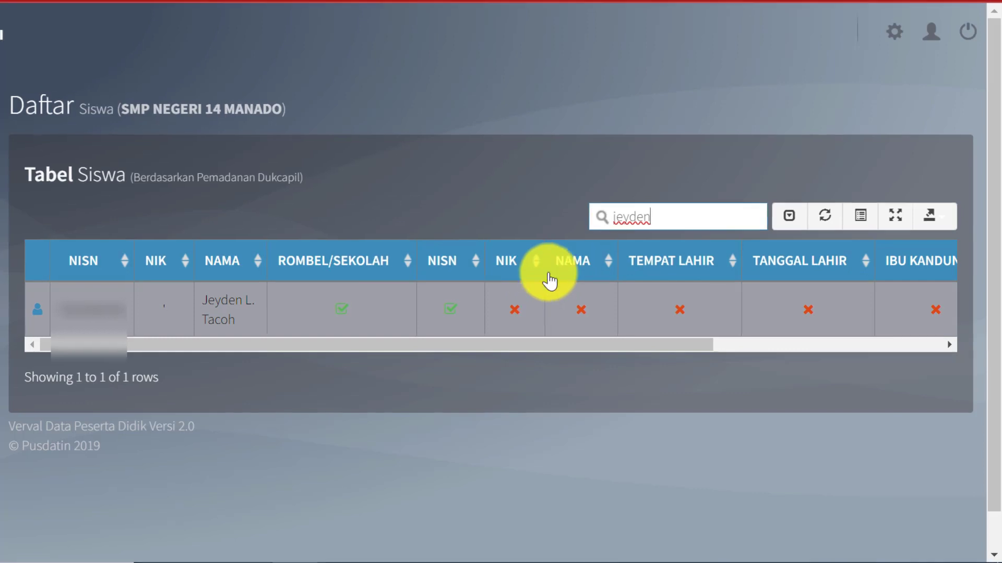
Browse to the student's folder in DATA SCAN DOKUMEN SISWA\KELAS 8-A and select IMG_20210722_111806.
left_click(363, 549)
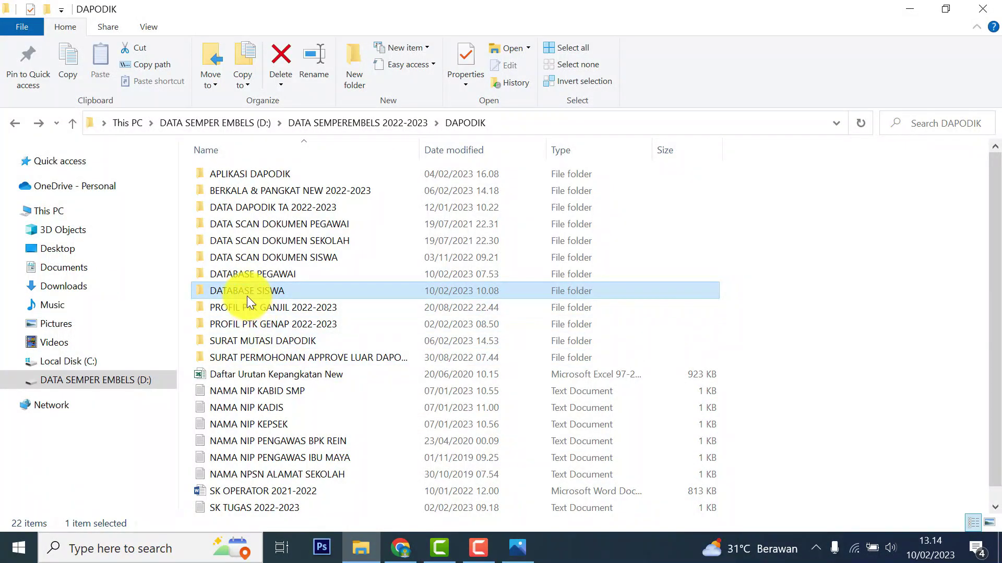
double_click(266, 260)
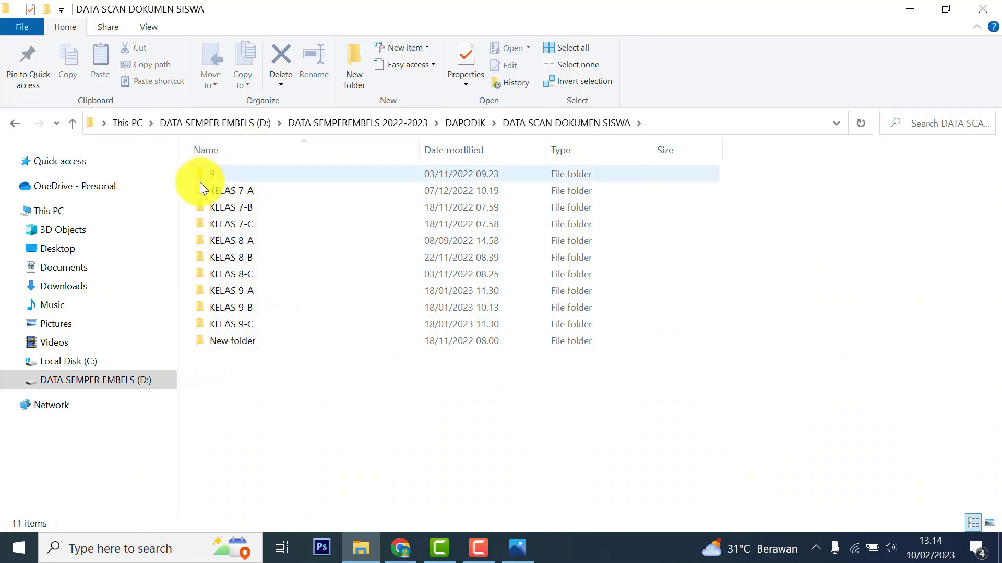
left_click(236, 244)
double_click(235, 242)
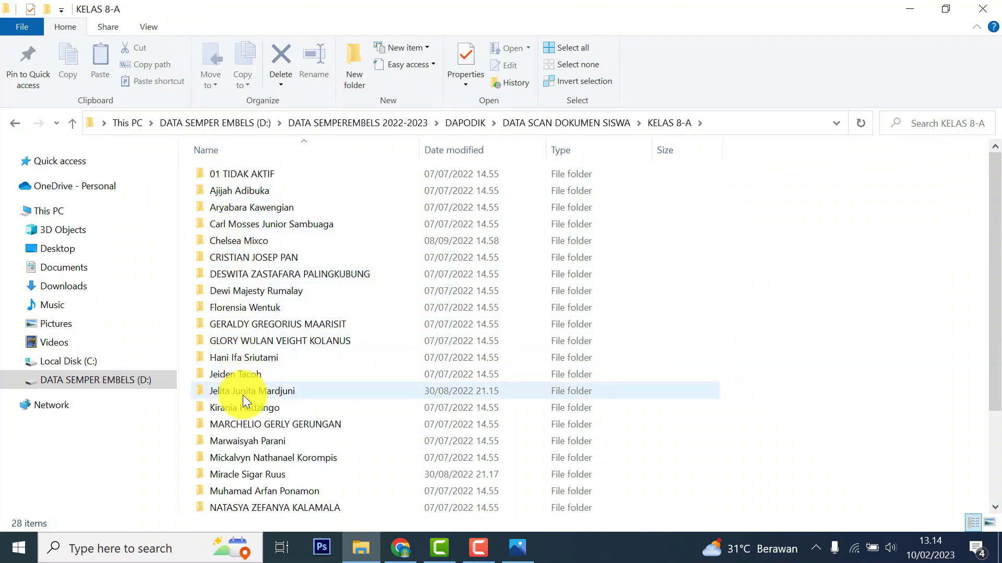
double_click(245, 377)
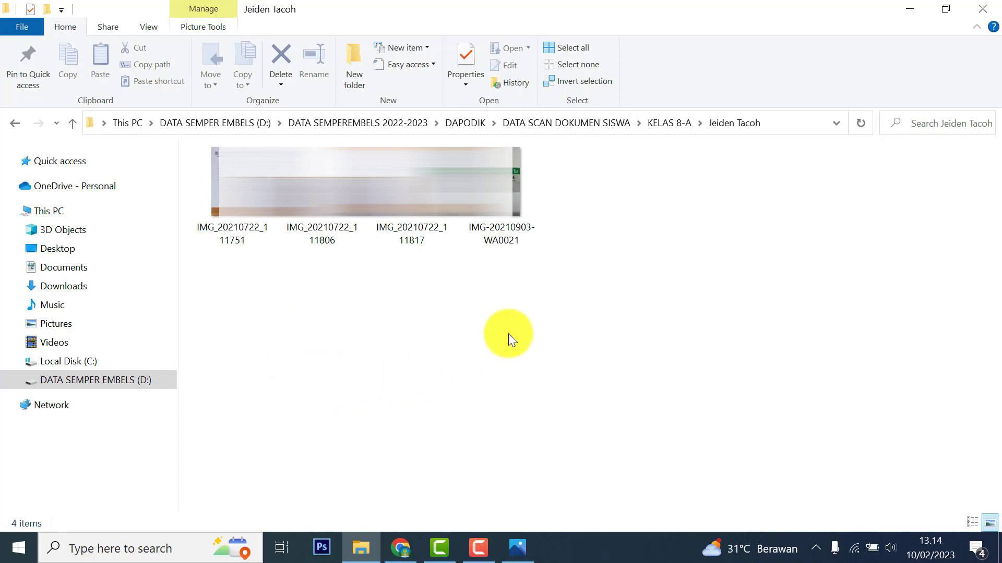
left_click(328, 224)
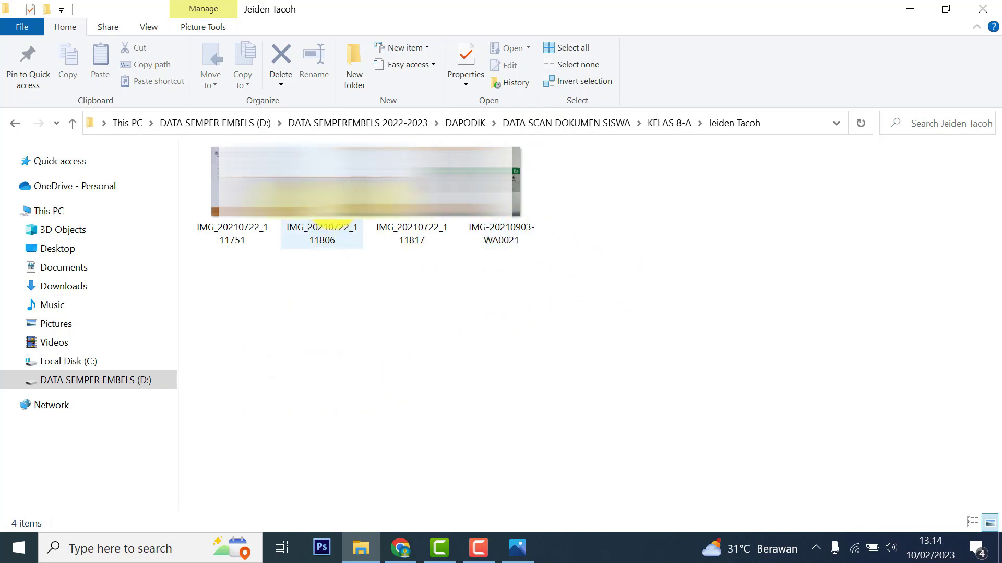
mouse_move(322, 221)
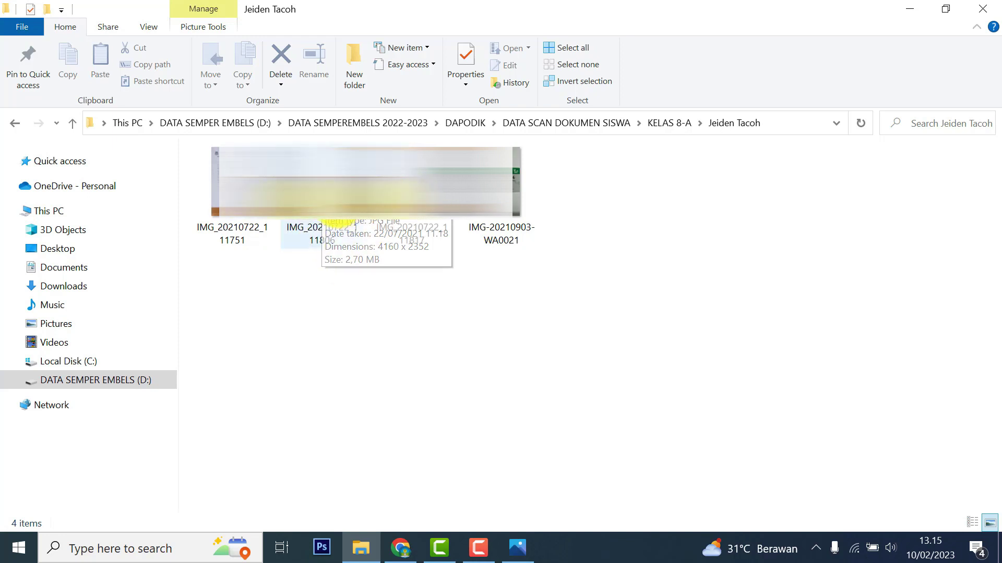
left_click(322, 234)
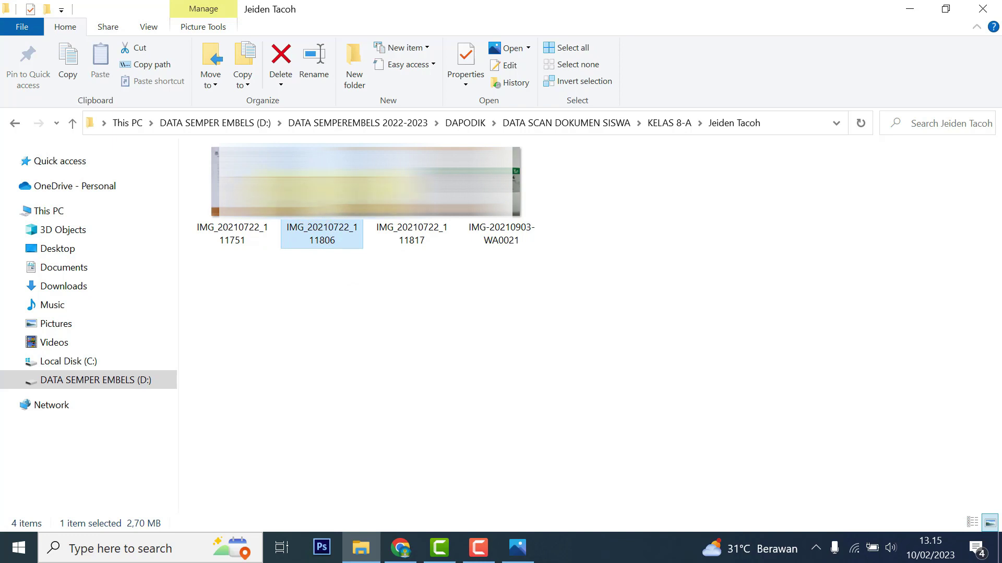
View the Kartu Keluarga scan in Photos, then bring Chrome's Verval page back to the front.
left_click(516, 546)
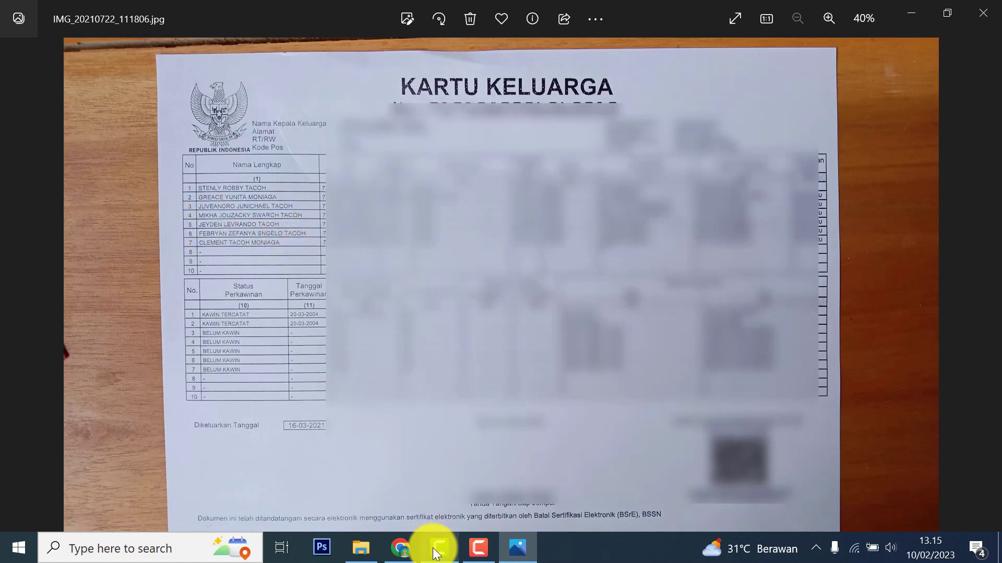
left_click_drag(404, 558, 480, 550)
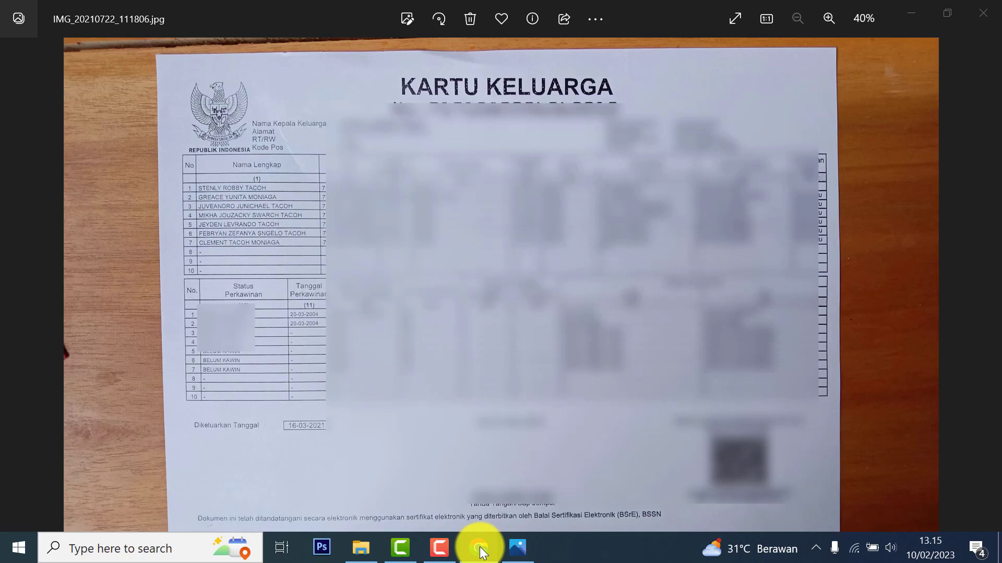
left_click(480, 552)
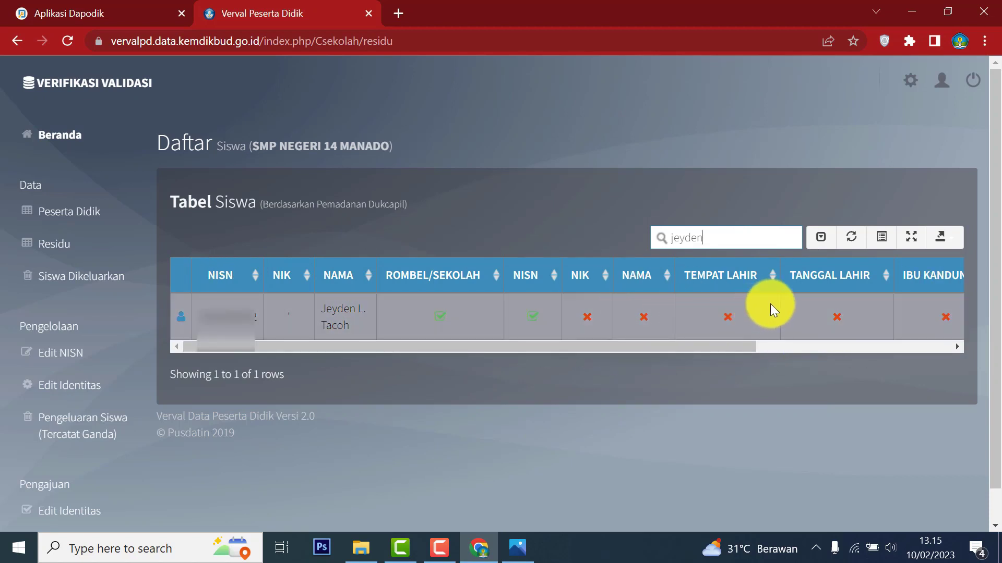
left_click_drag(722, 346, 921, 360)
left_click_drag(838, 344, 268, 369)
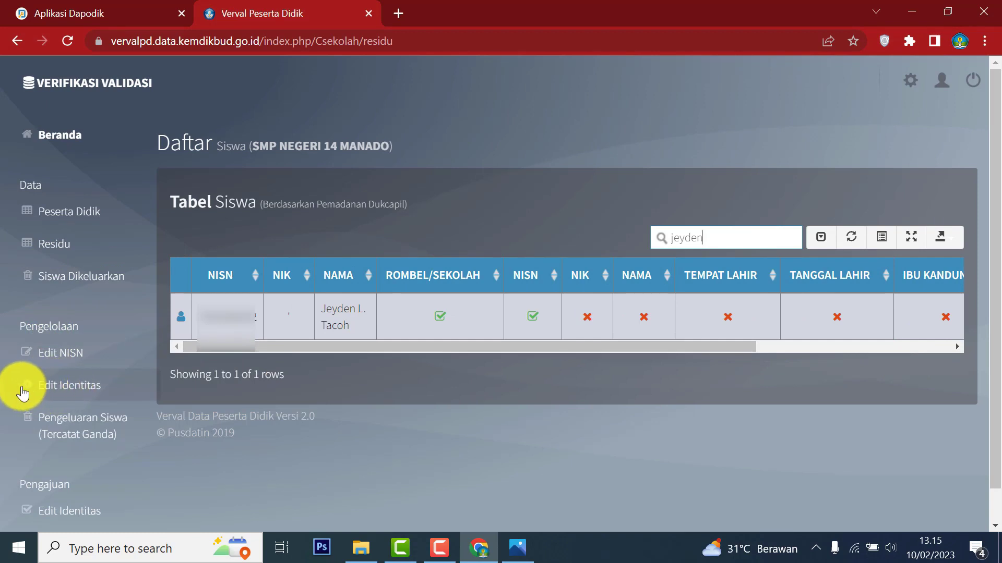
Load the student into the Edit Identitas form by searching their name in Daftar Siswa.
left_click(108, 391)
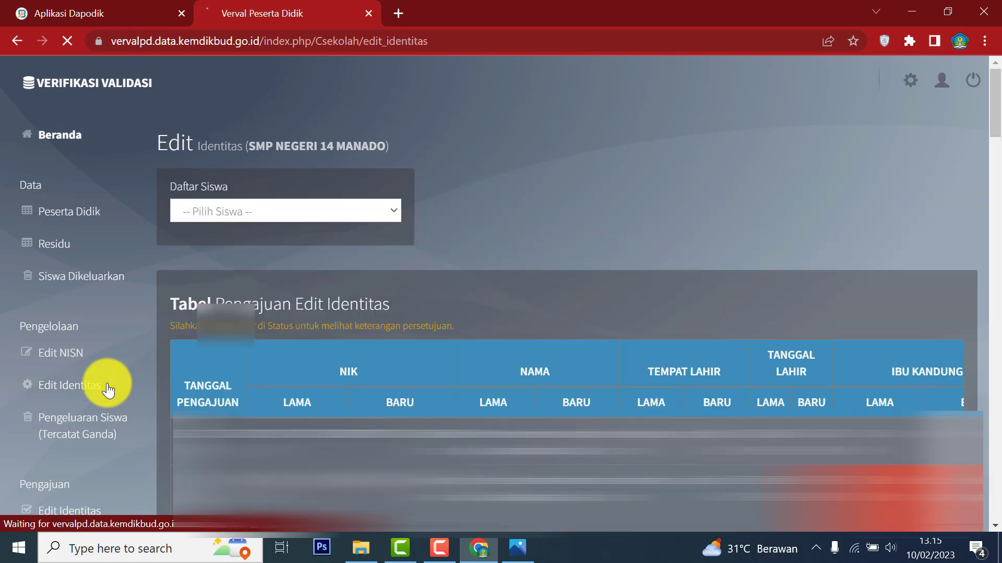
left_click(237, 218)
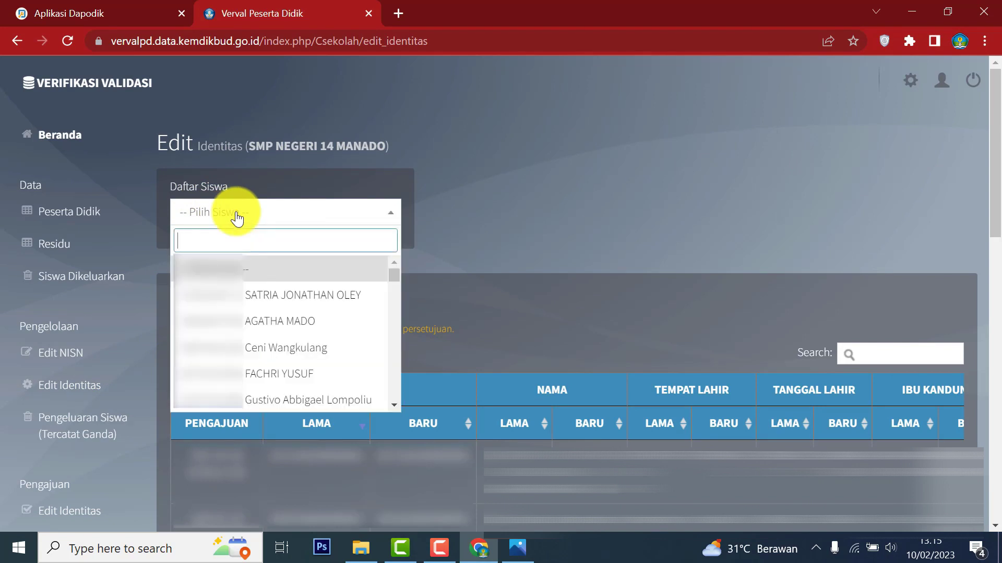
type("jeyden")
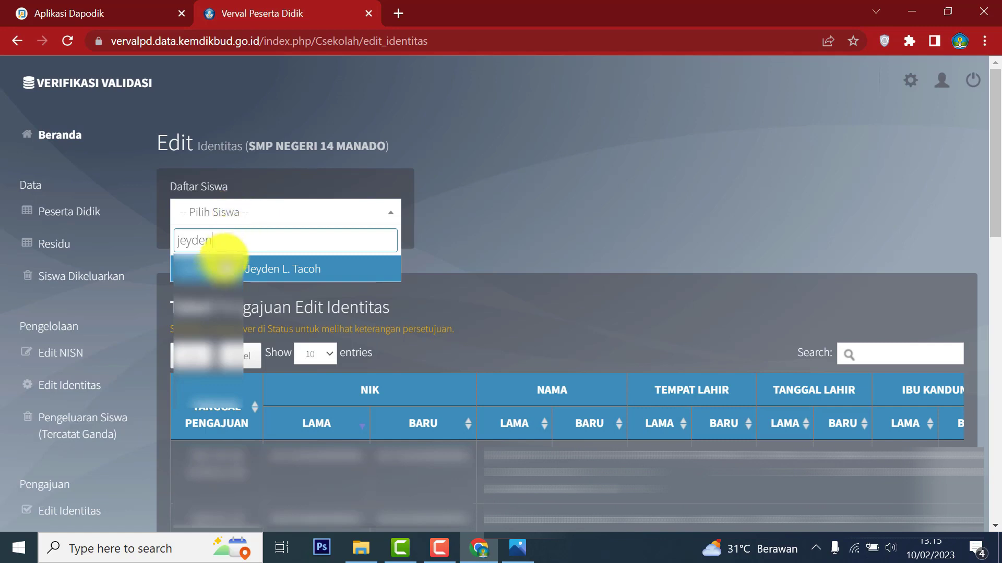
left_click(297, 272)
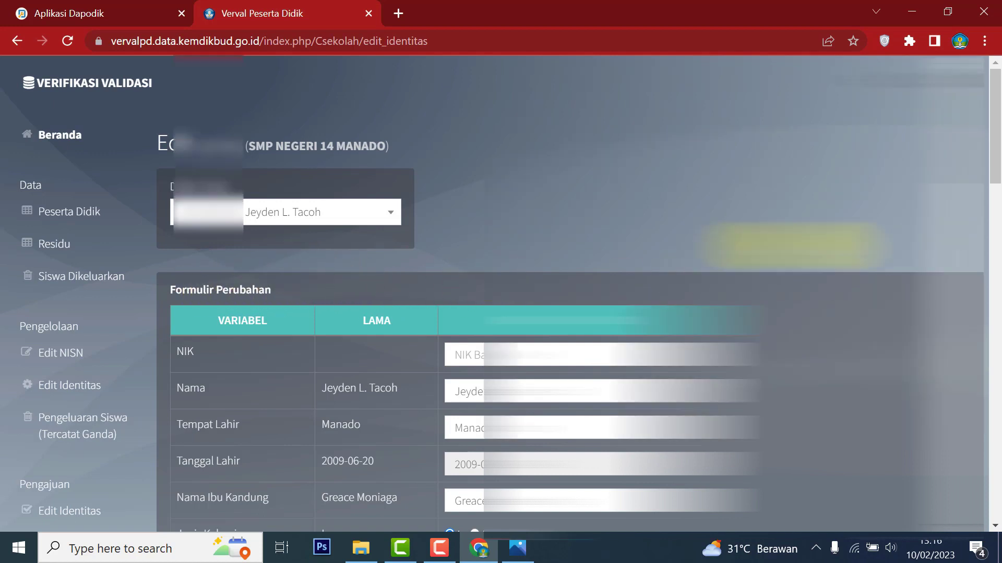
left_click_drag(1000, 115, 1000, 144)
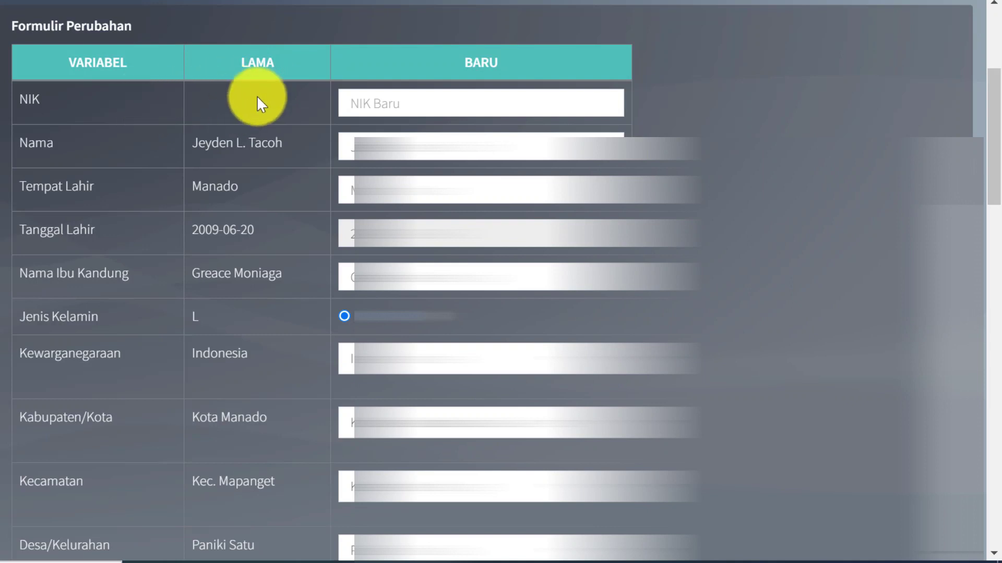
Enter the student's NIK from the family card into the NIK Baru field.
left_click(358, 101)
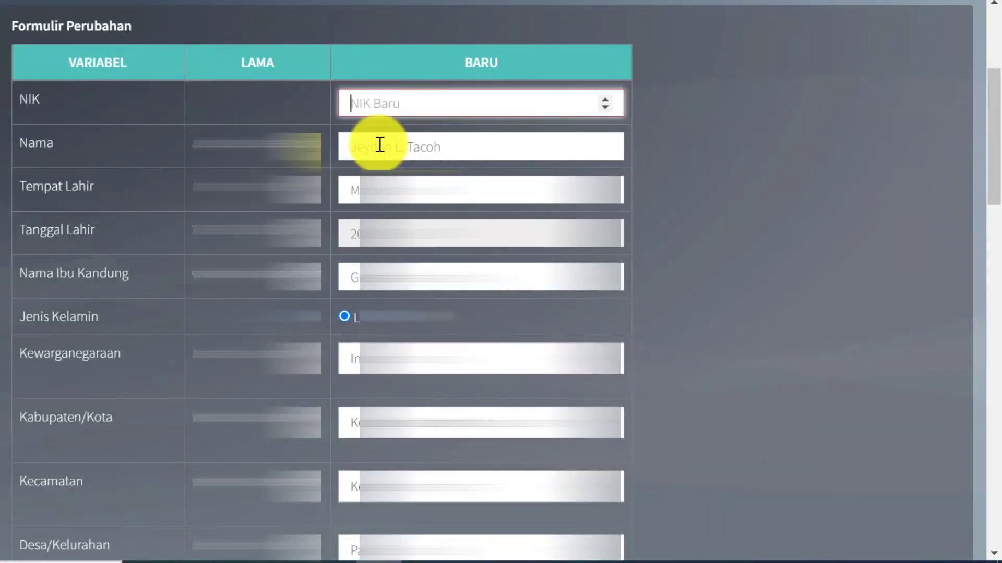
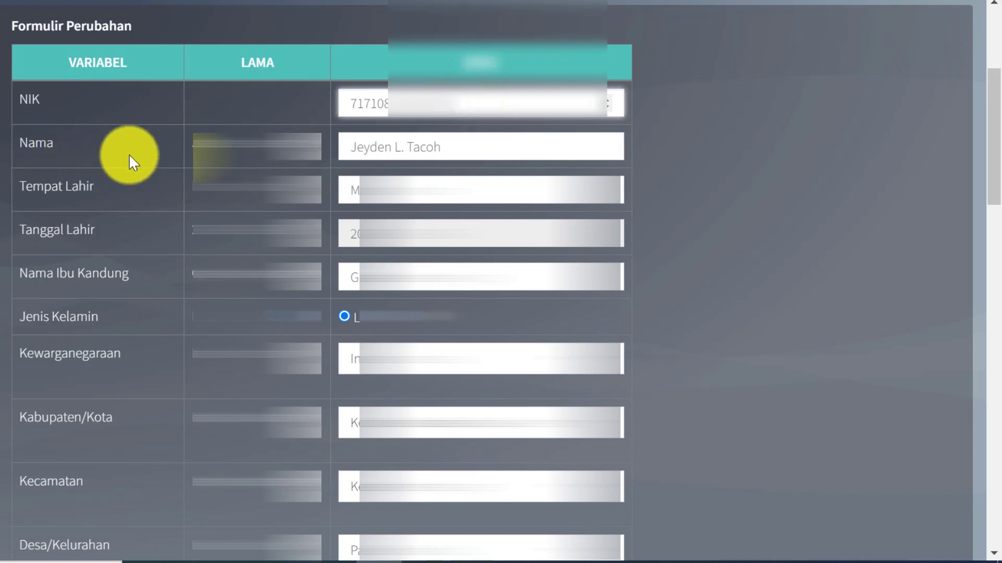
left_click(459, 149)
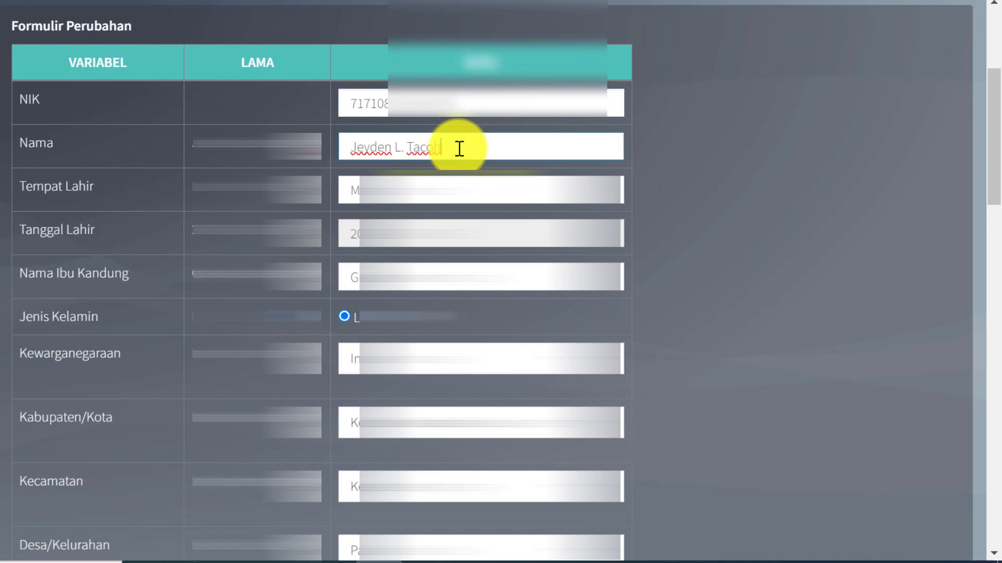
Expand the middle initial in the new name to the full middle name on the family card.
key("alt+Tab")
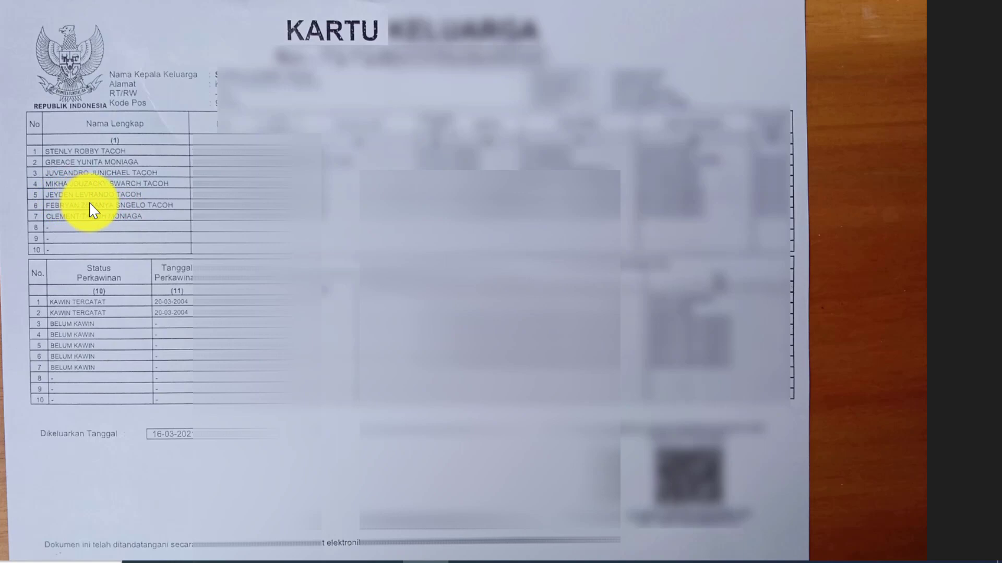
key("alt+Tab")
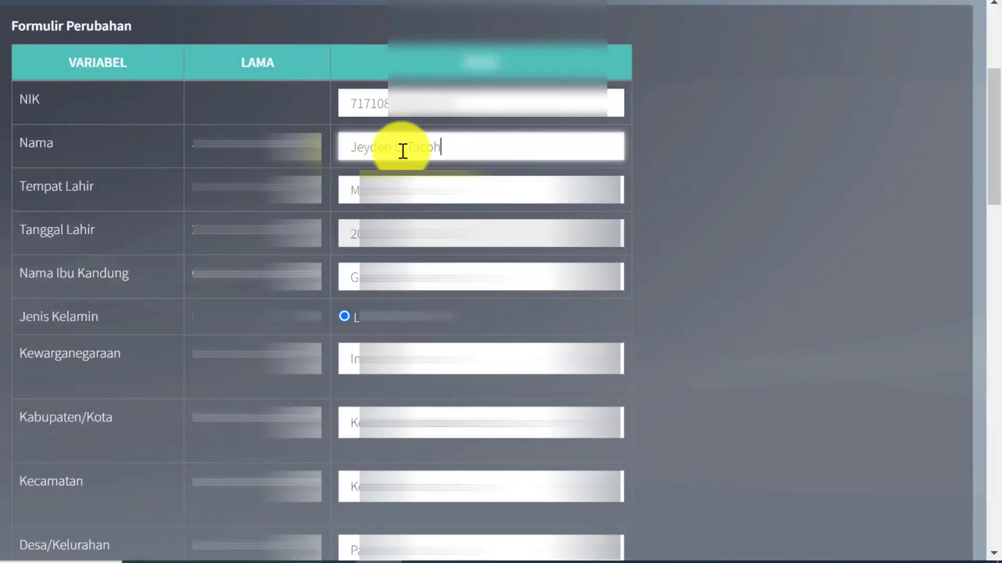
left_click(403, 148)
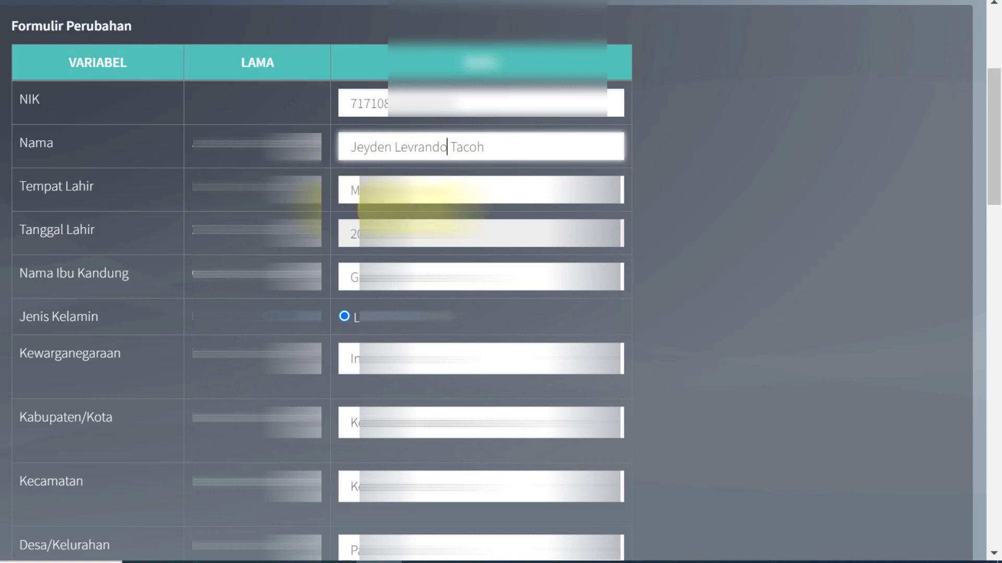
Verify the birthplace and mother's name on the form against the family card photo.
left_click(413, 190)
key("alt+Tab")
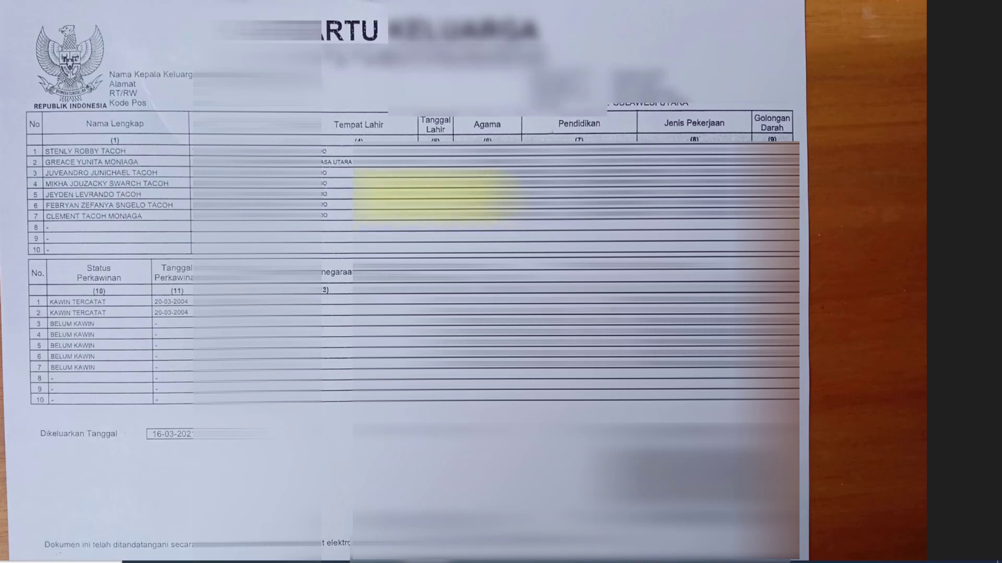
key("alt+Tab")
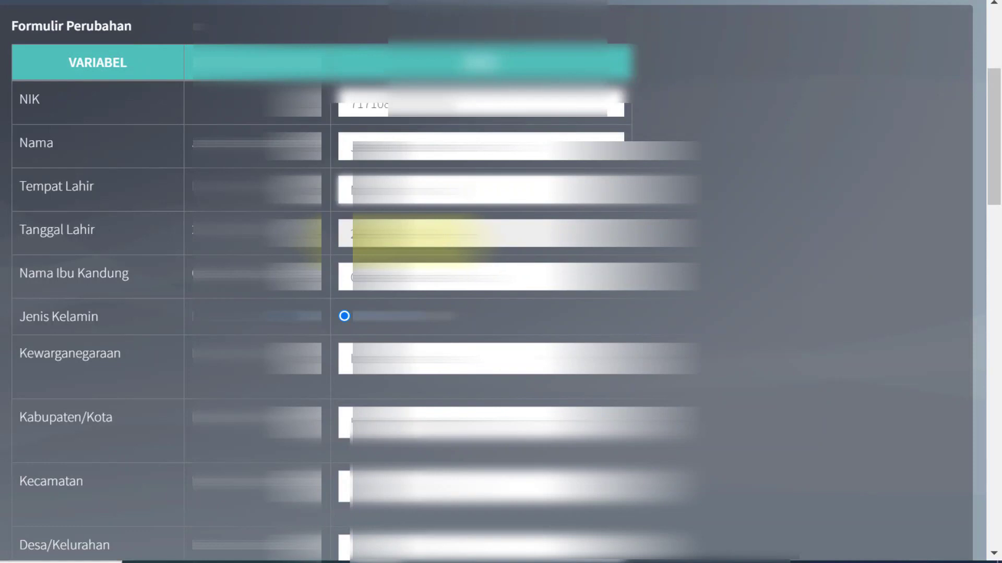
key("alt+Tab")
key("alt+Tab")
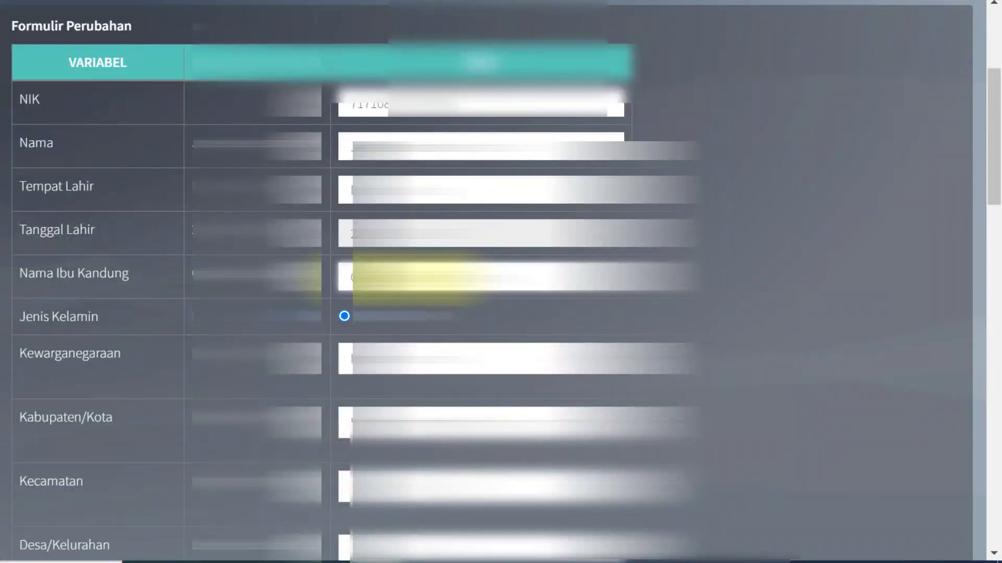
left_click(412, 277)
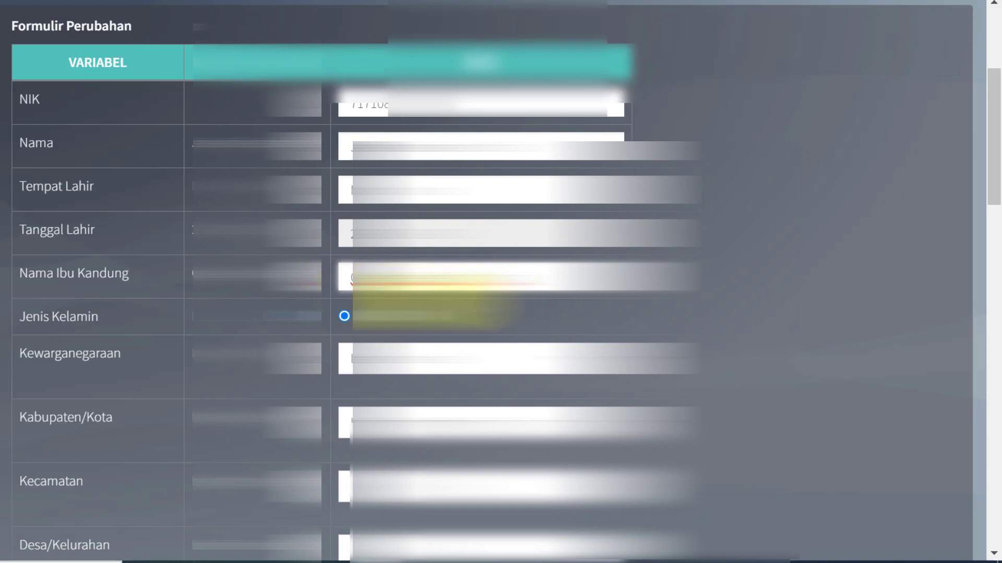
key("alt+Tab")
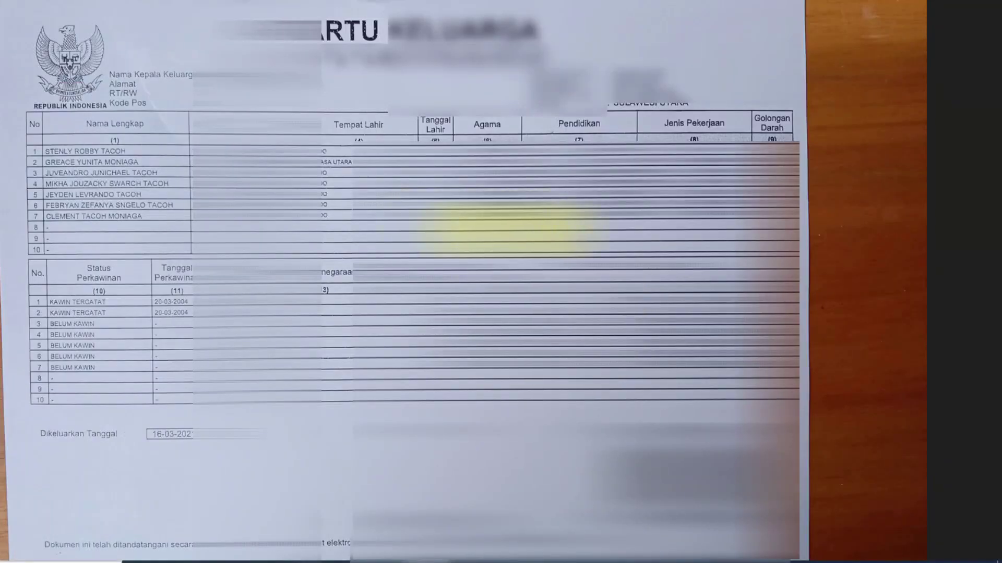
key("alt+Tab")
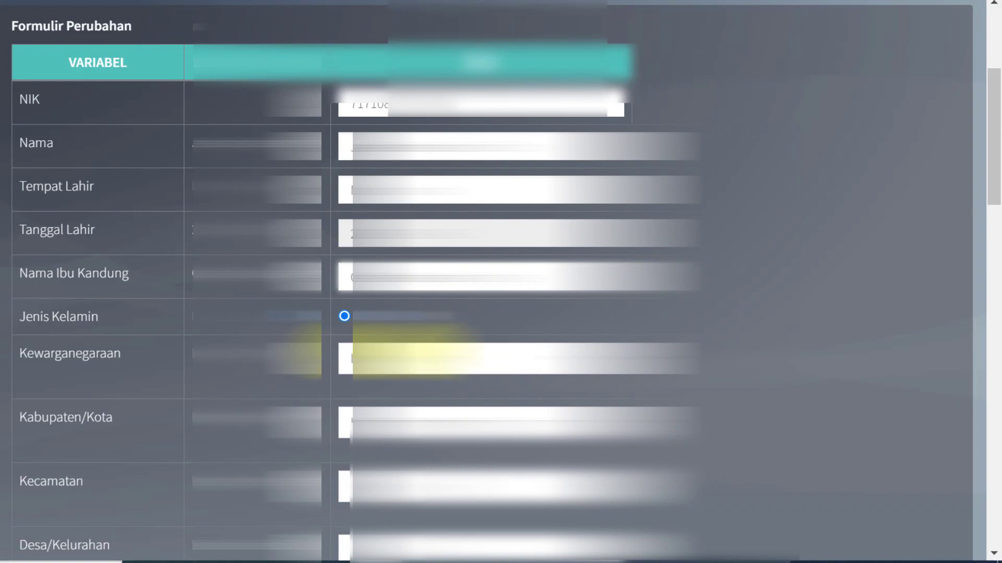
scroll(738, 335, "down", 2)
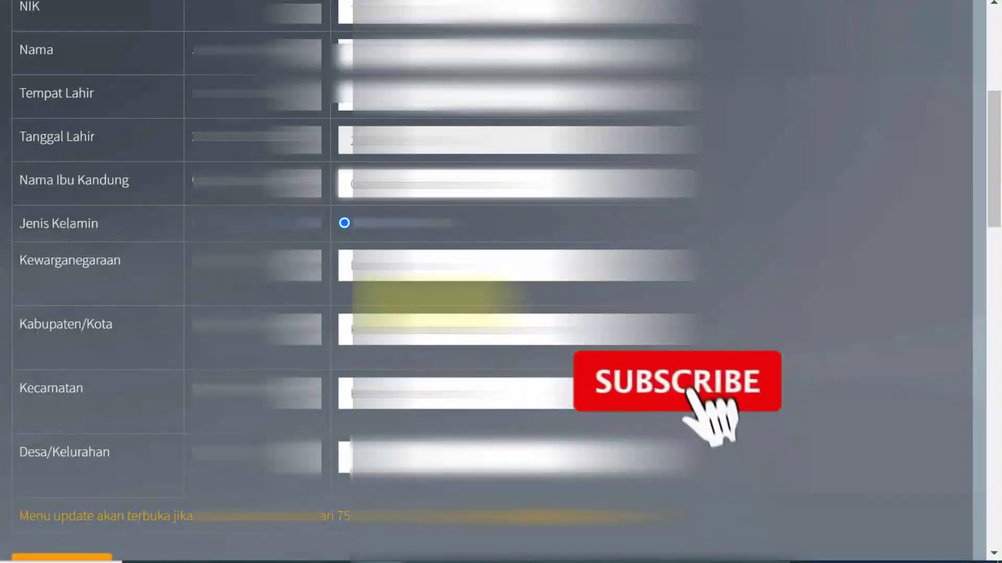
scroll(699, 334, "down", 5)
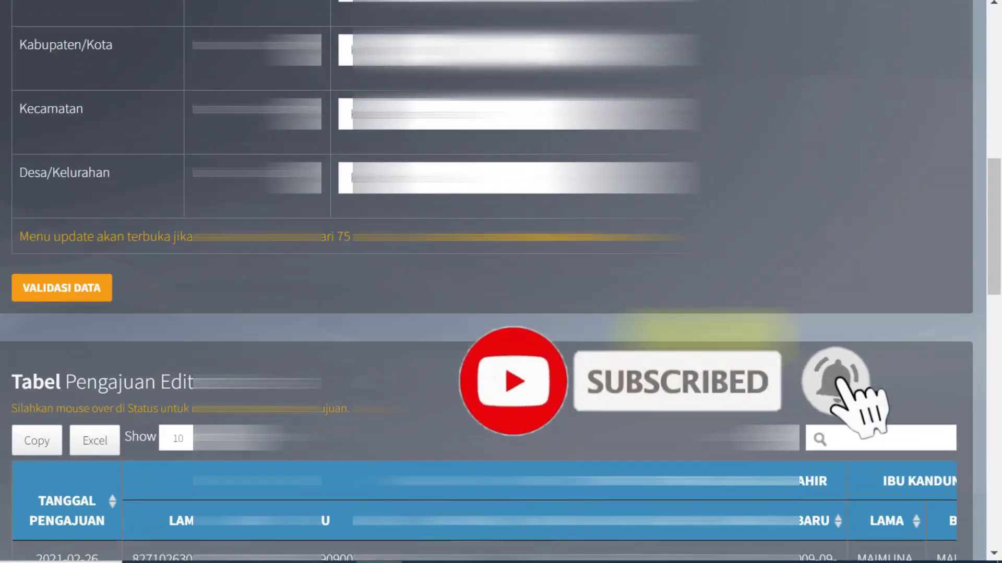
scroll(699, 333, "up", 3)
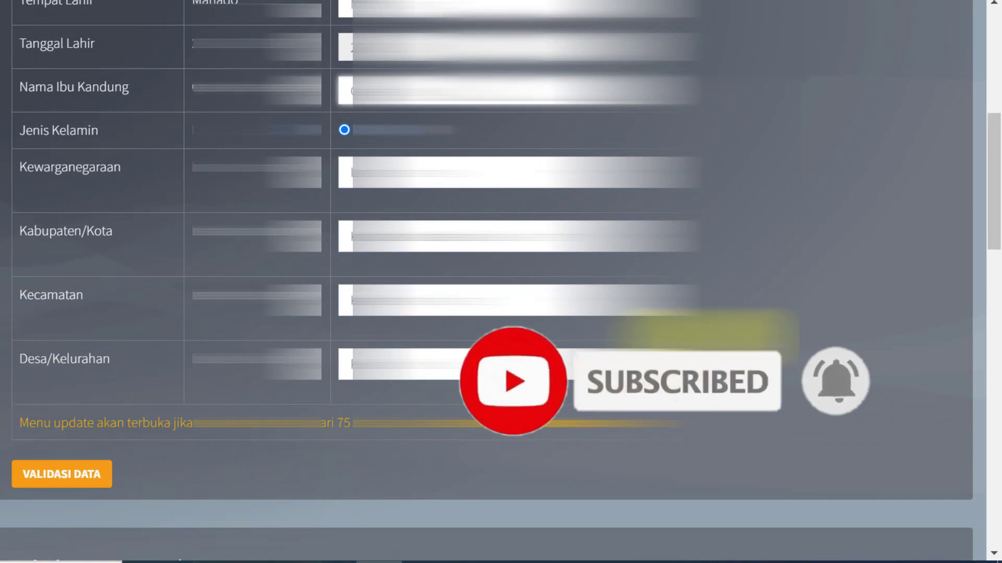
scroll(52, 399, "up", 1)
scroll(51, 399, "down", 1)
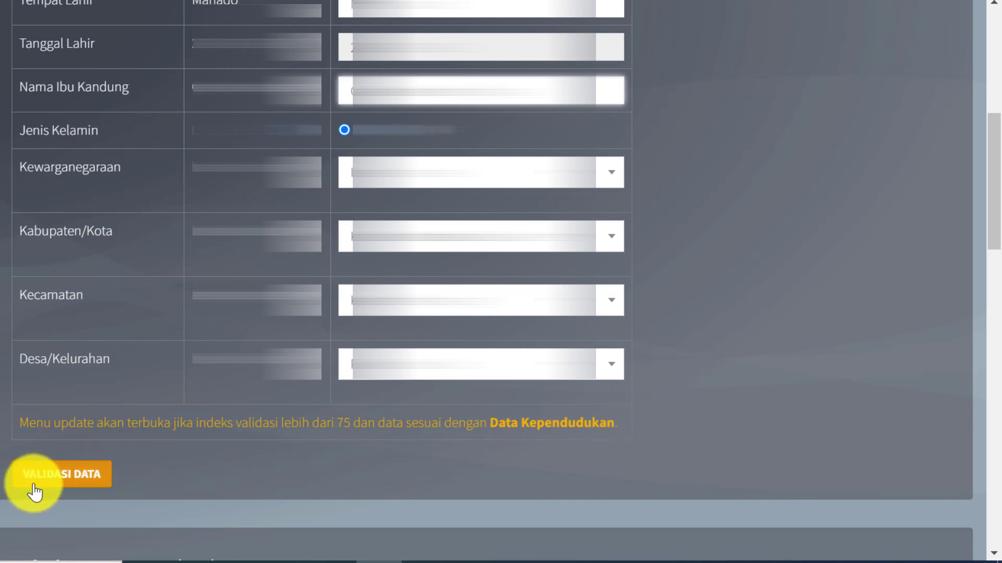
Run VALIDASI DATA and confirm NIK, name, birthplace, birth date, mother's name and sex are Sesuai.
left_click(104, 476)
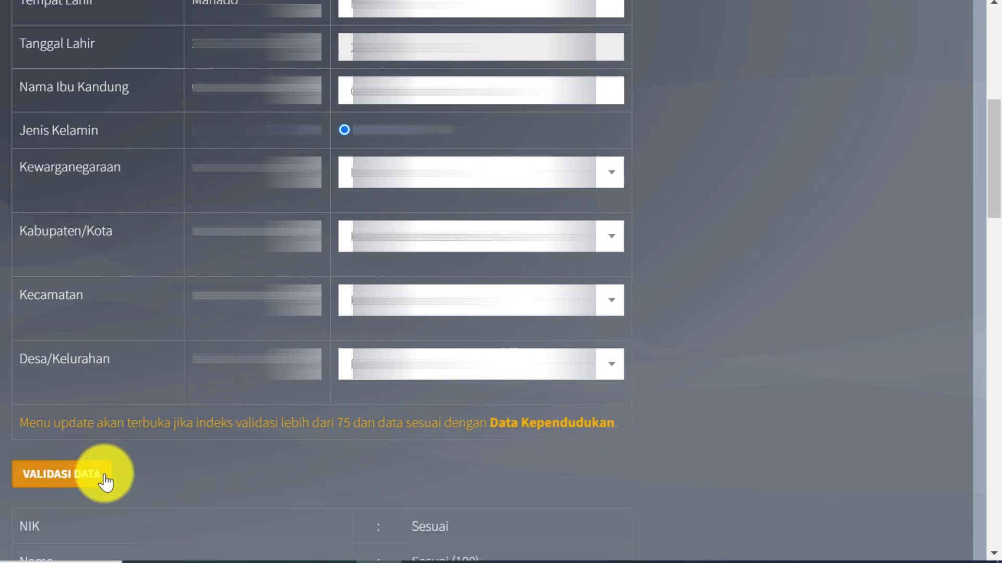
scroll(120, 470, "down", 4)
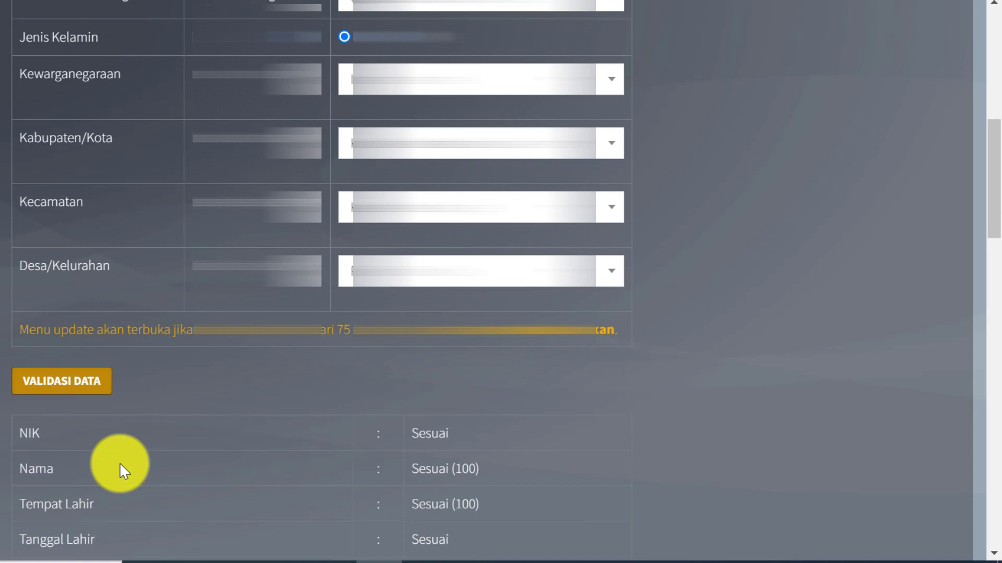
scroll(120, 464, "down", 2)
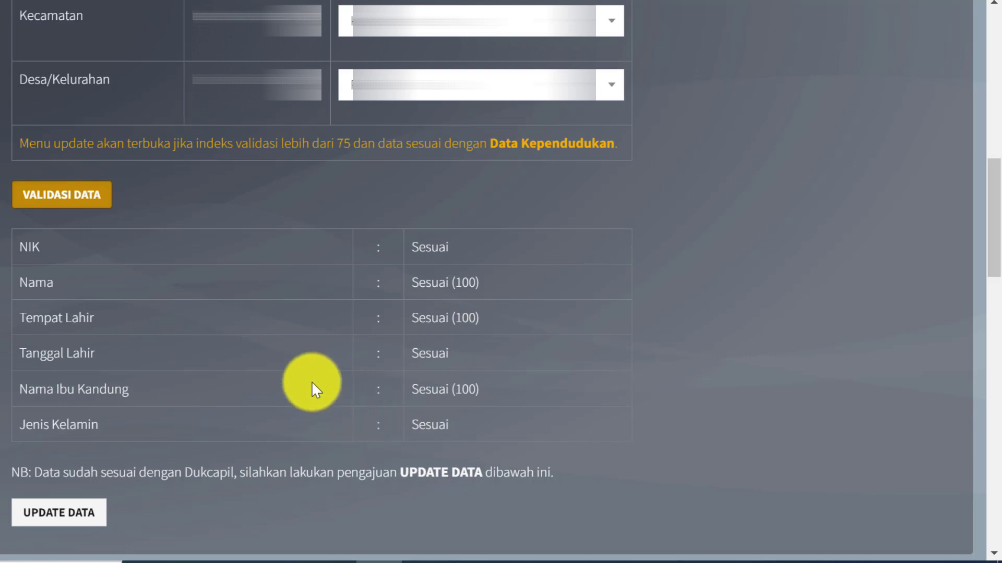
scroll(312, 383, "down", 2)
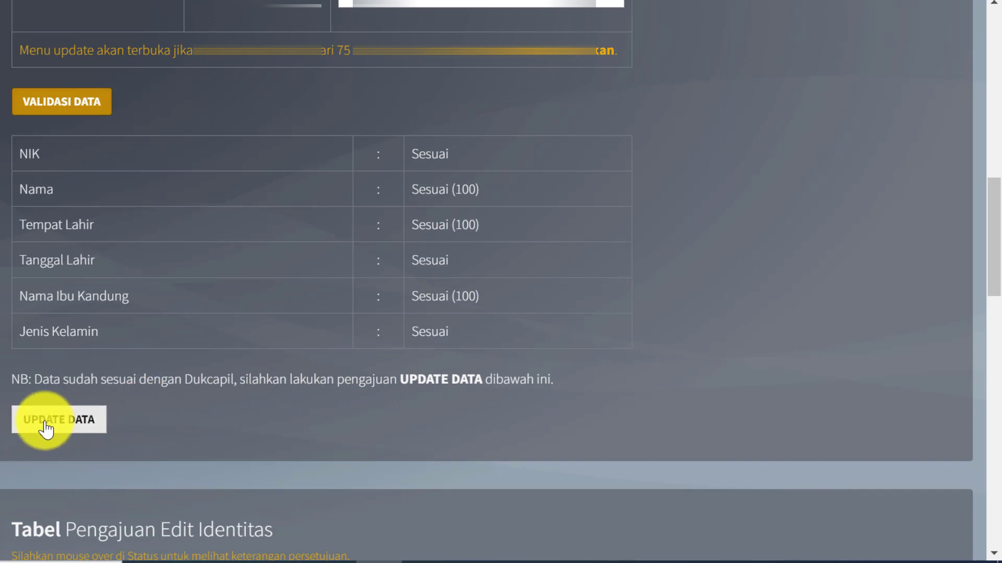
Submit the corrected identity with UPDATE DATA and search the edit-submissions table for the student.
left_click(100, 427)
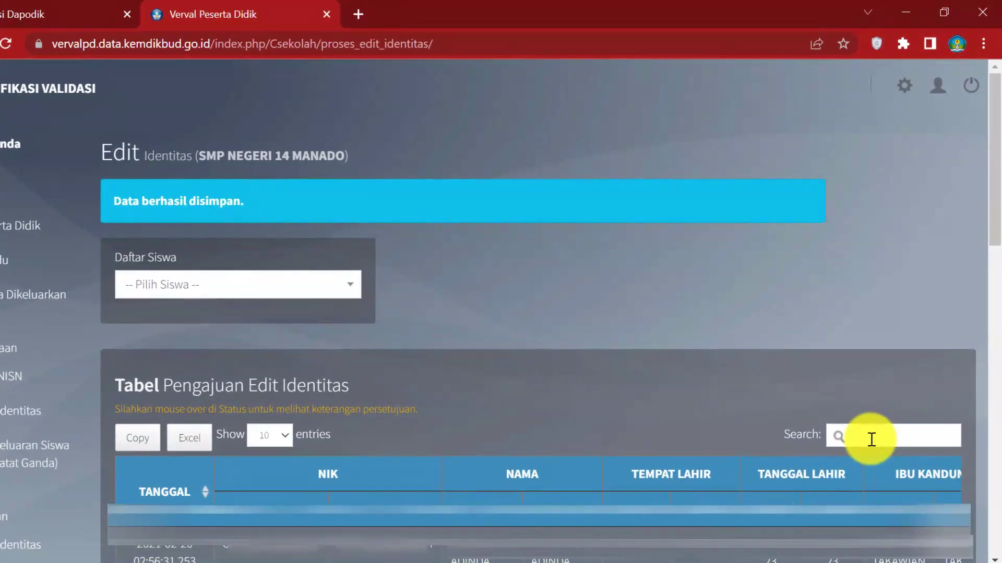
type("leyr")
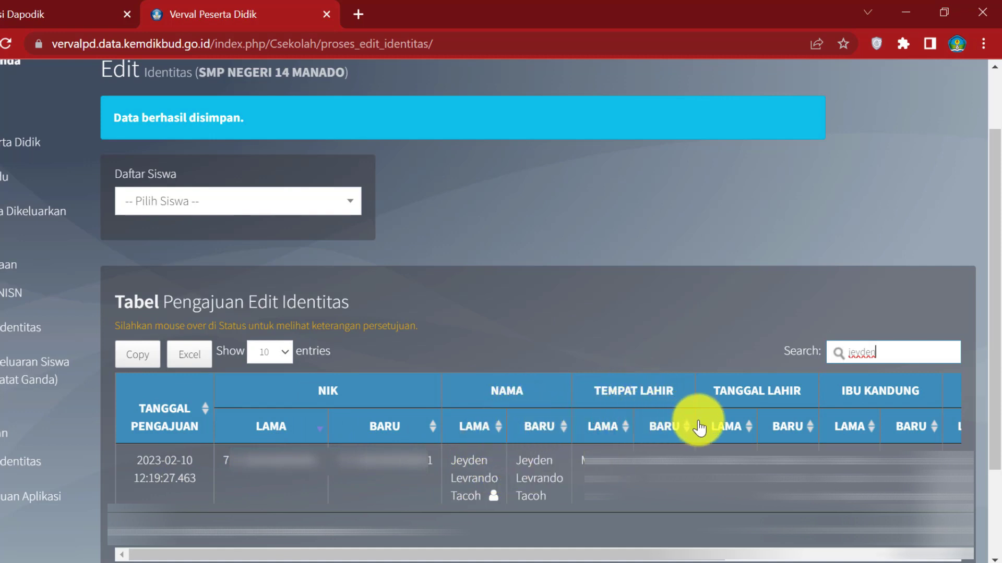
left_click_drag(412, 556, 643, 557)
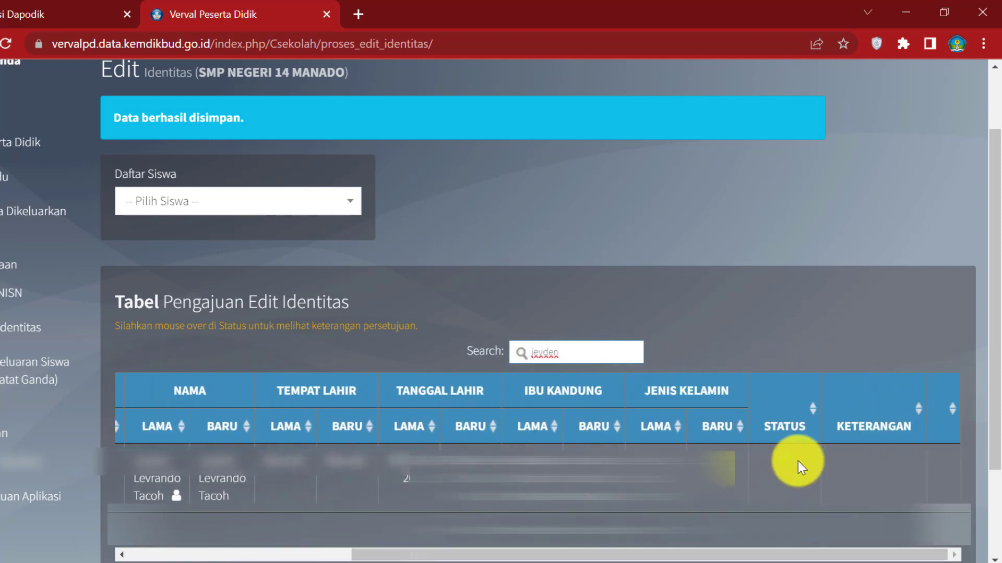
Confirm the submission's Status reads Disetujui, then open a new blank browser tab.
mouse_move(788, 462)
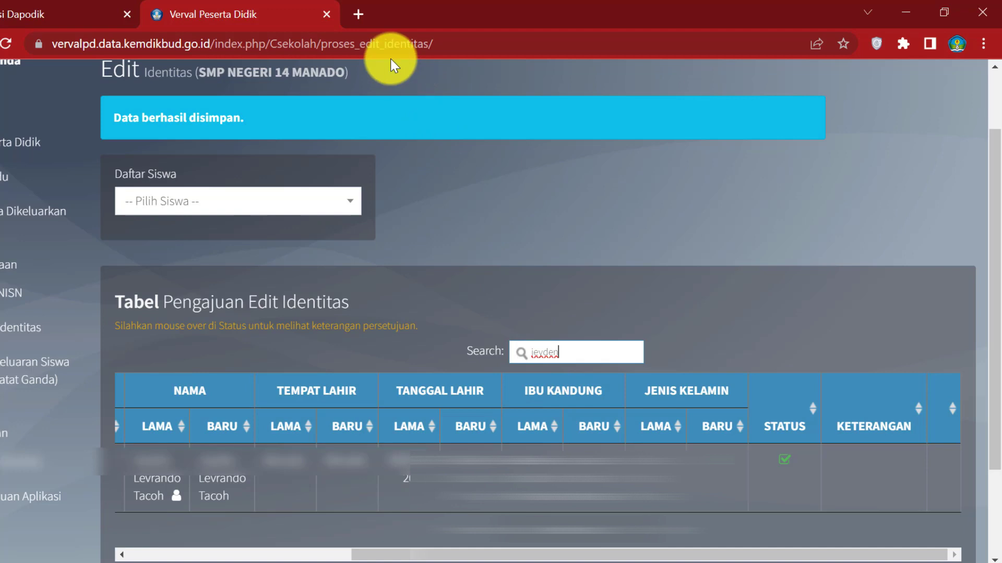
left_click(359, 14)
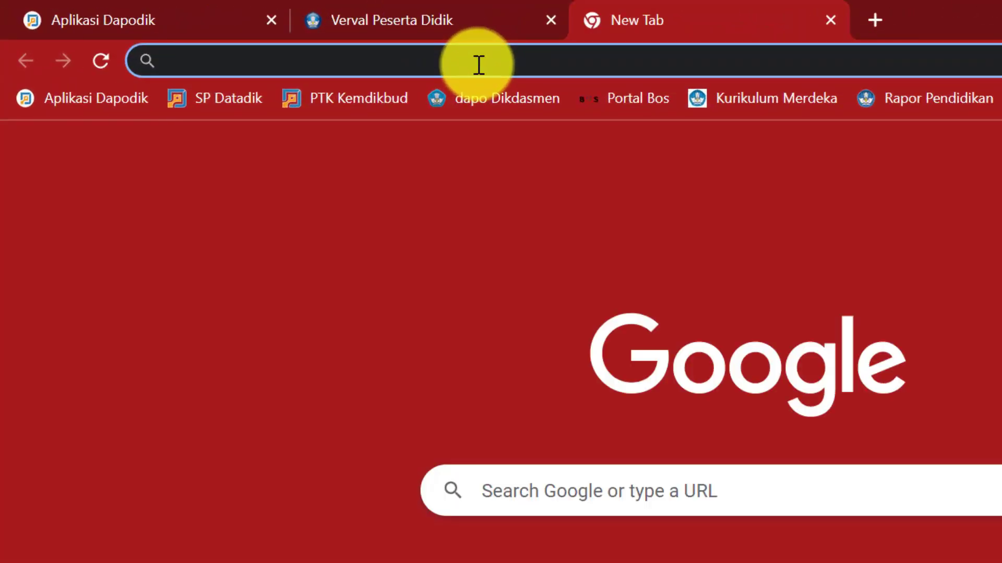
Open SP Datadik (sp.datadik.kemdikbud.go.id) and proceed to its single sign-on login.
left_click(313, 44)
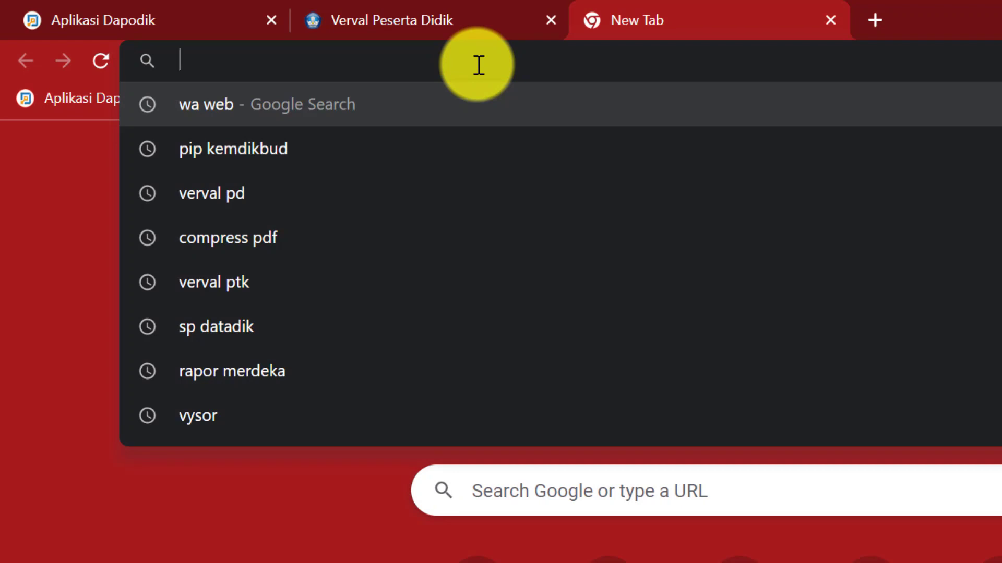
type("da")
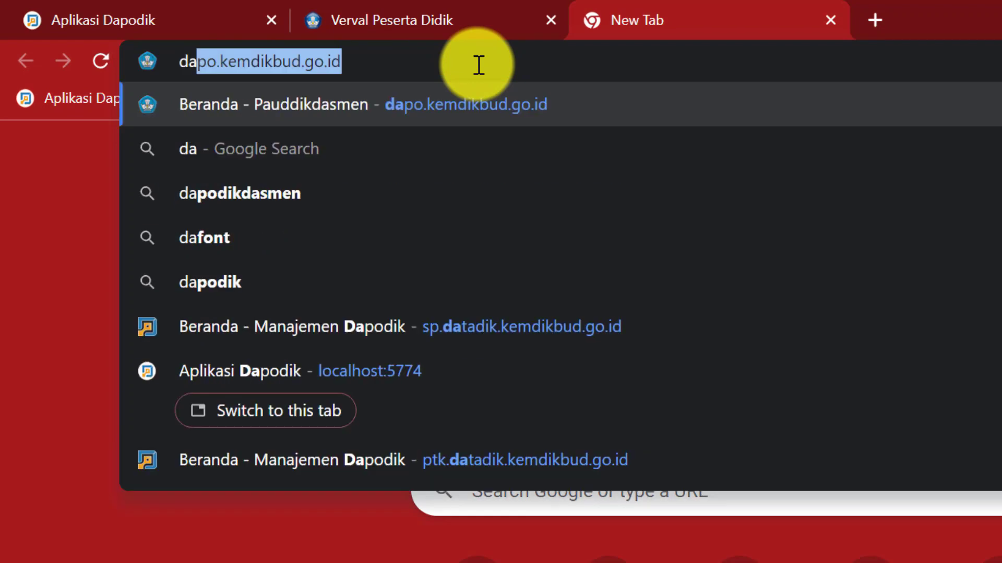
type("ta")
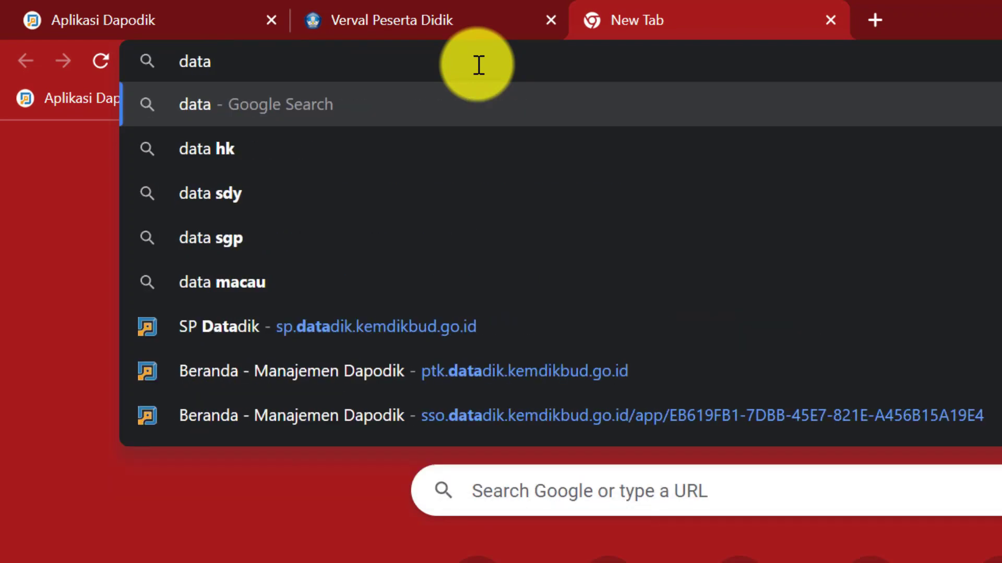
type("dik")
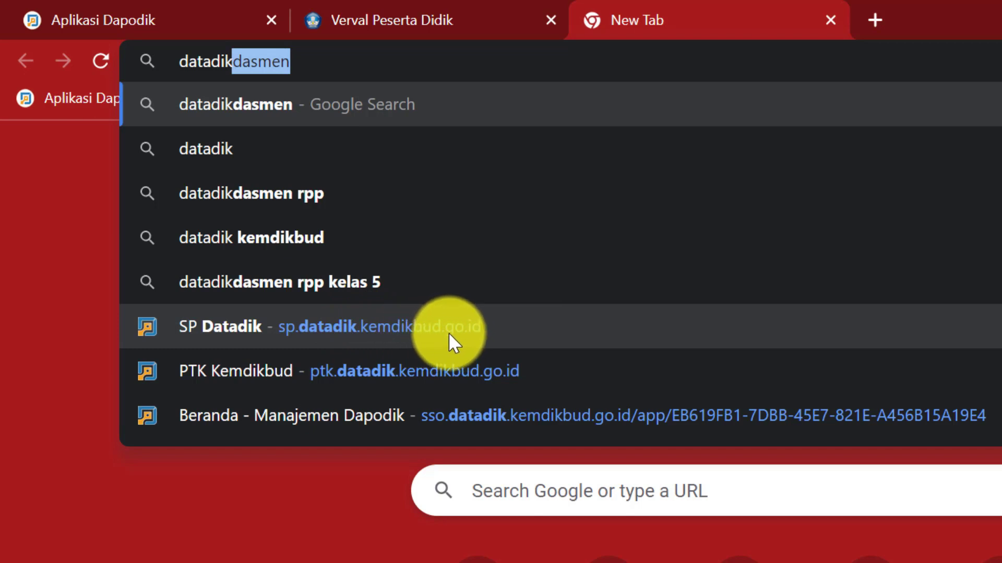
left_click(422, 330)
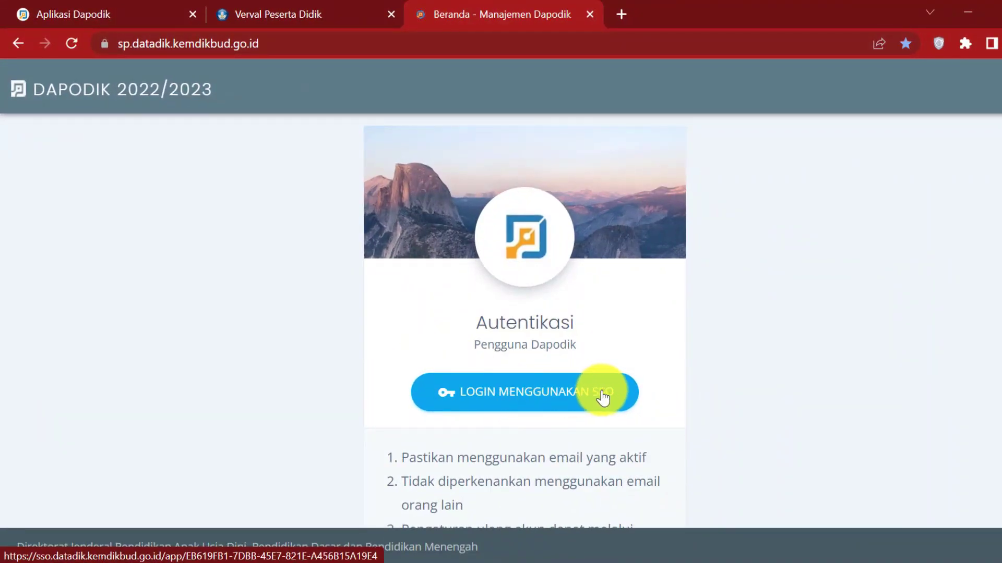
left_click(603, 397)
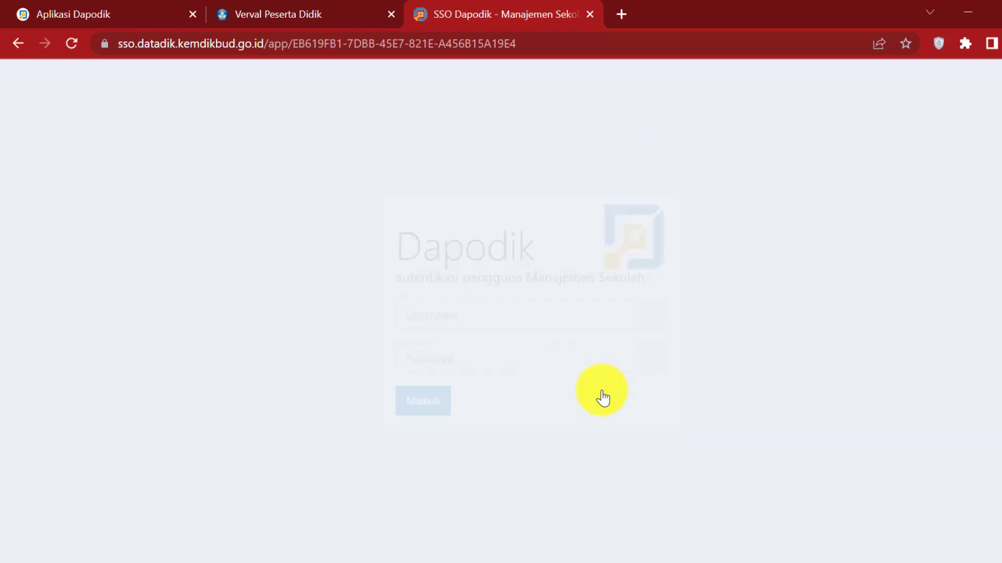
Log in to SP Datadik with the saved school SSO username and its password.
left_click(492, 313)
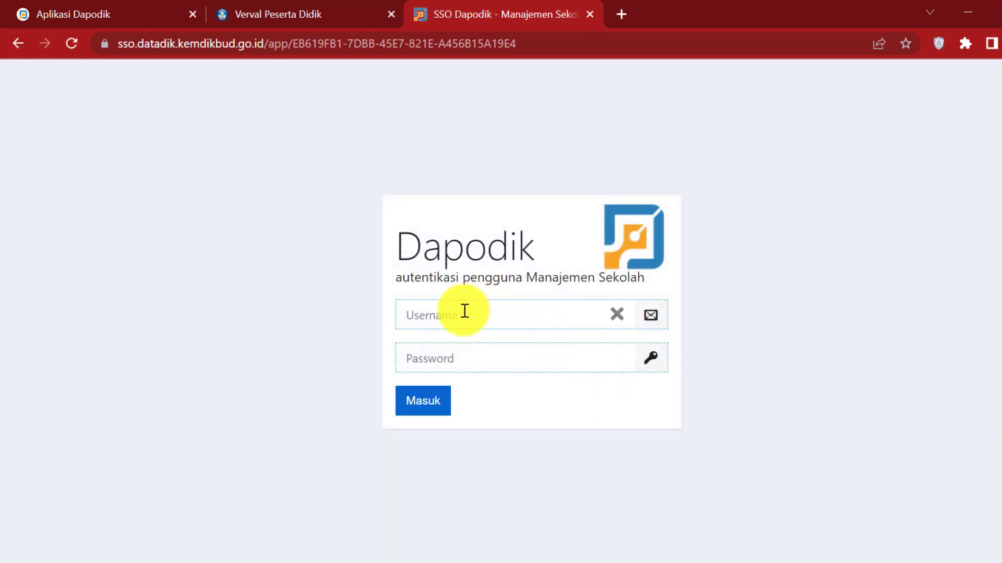
left_click(484, 318)
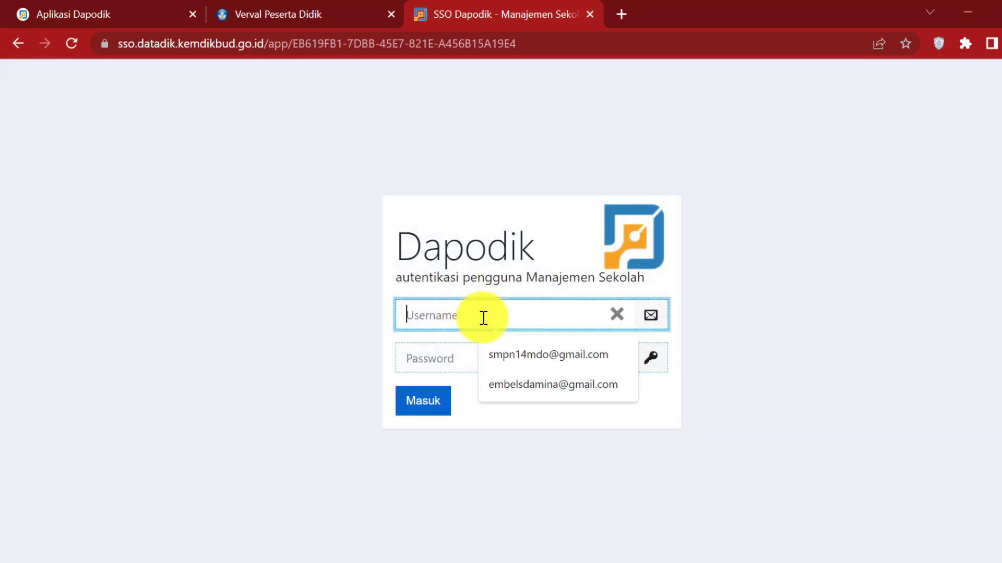
left_click(518, 353)
left_click(449, 349)
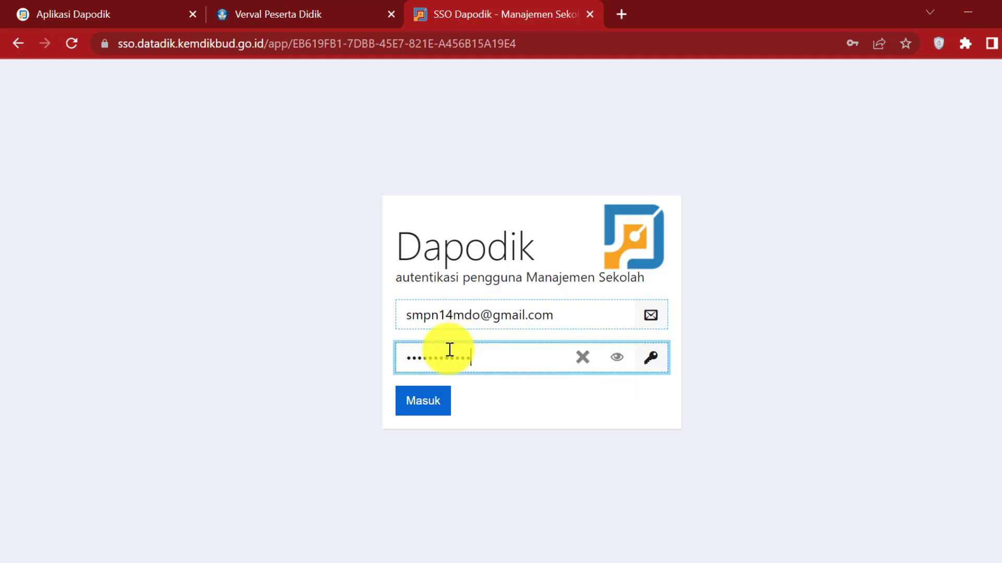
left_click(442, 409)
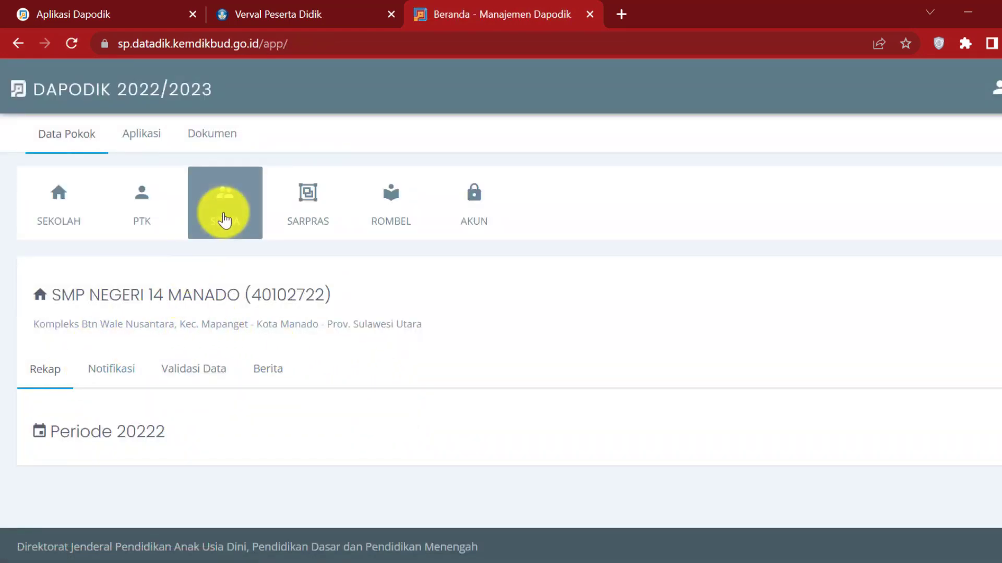
Search SP Datadik's student list by the student's first name, then return to Verval PD.
left_click(224, 217)
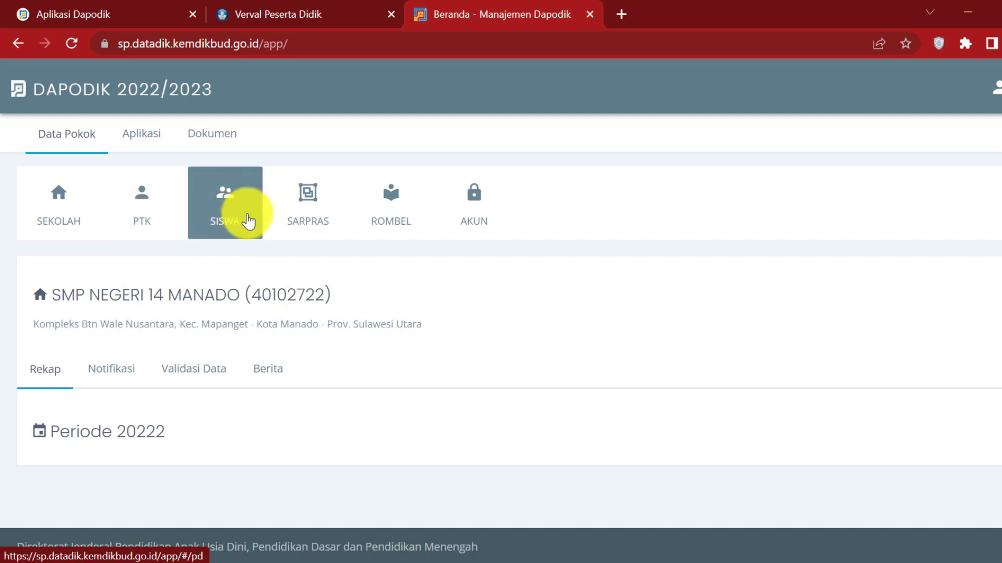
left_click(248, 221)
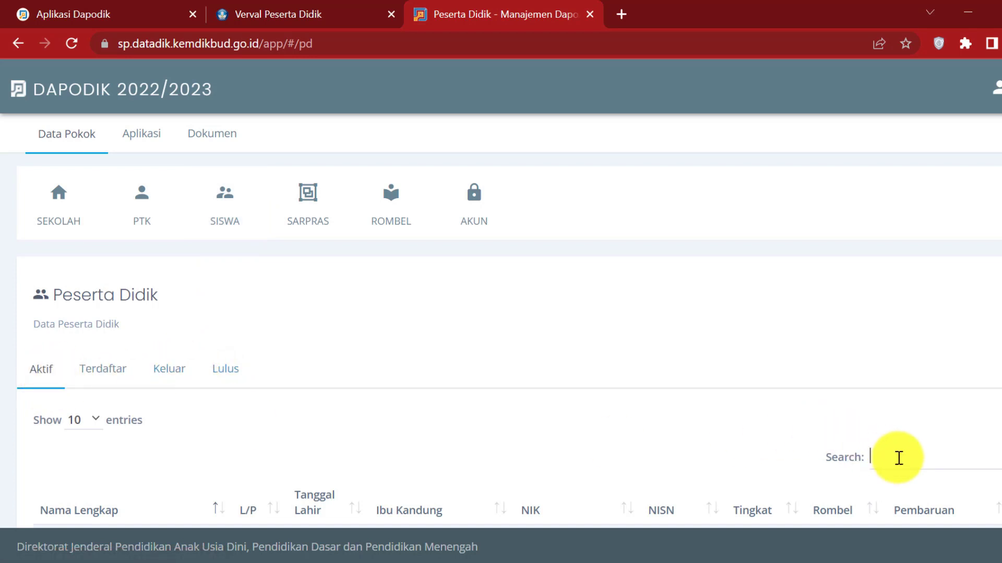
type("eyden")
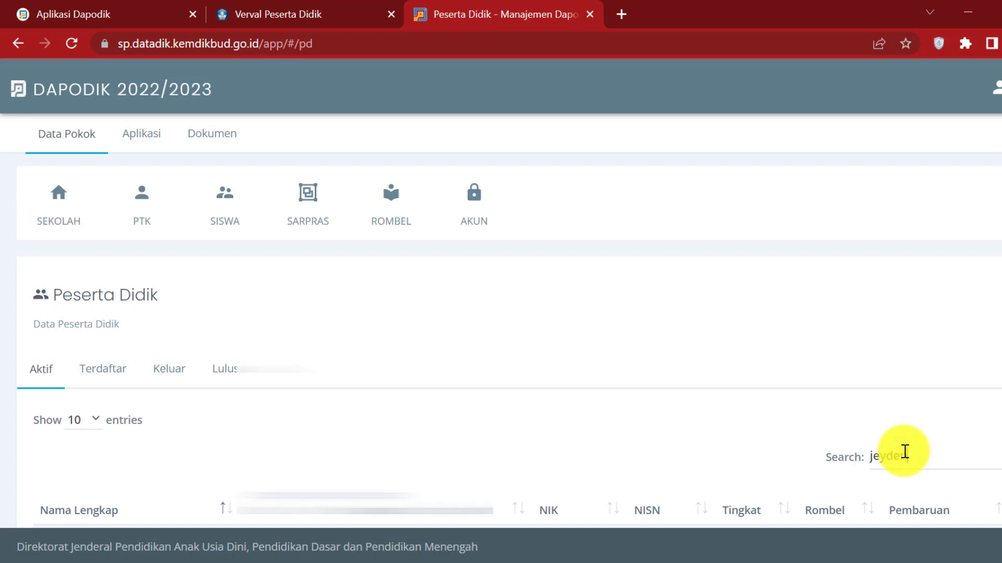
scroll(913, 439, "down", 3)
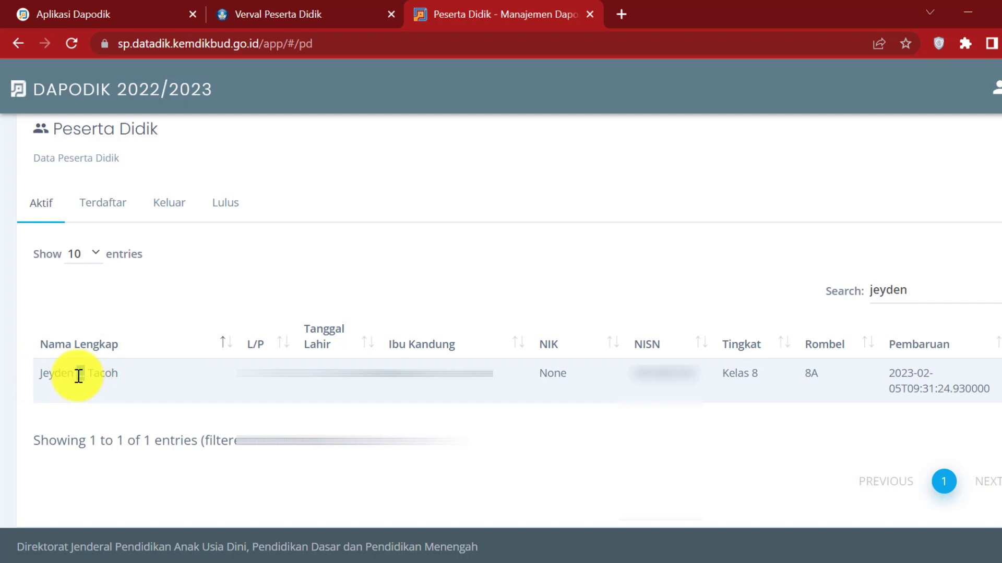
left_click(298, 17)
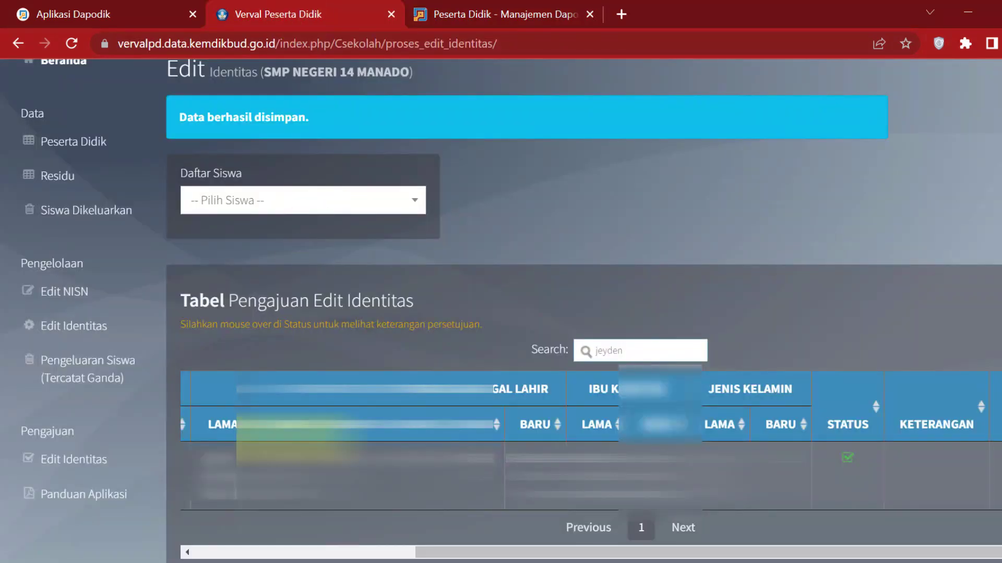
Compare the student's old and new names across Verval PD, SP Datadik and Dapodik validation tabs.
left_click_drag(573, 550, 315, 558)
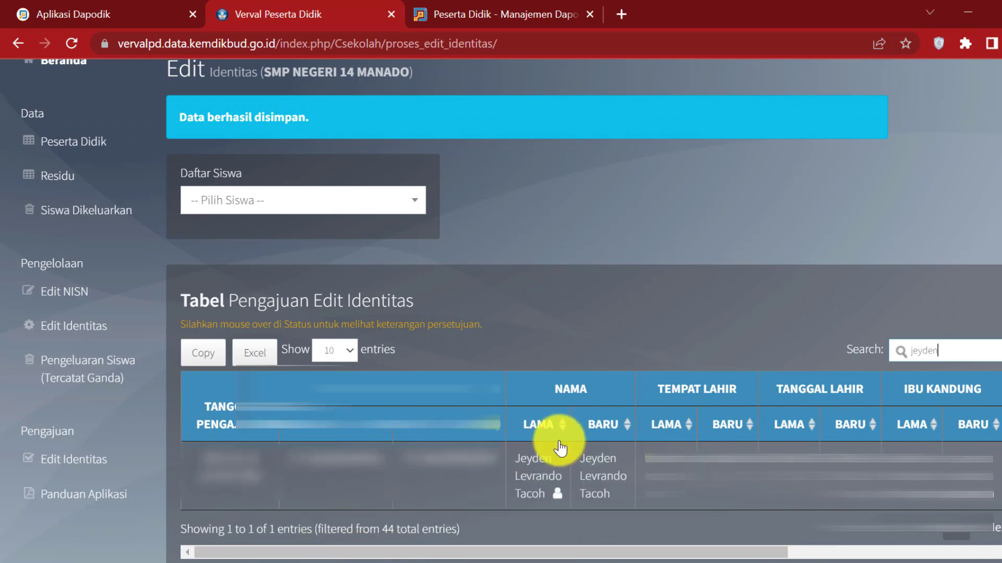
left_click(530, 15)
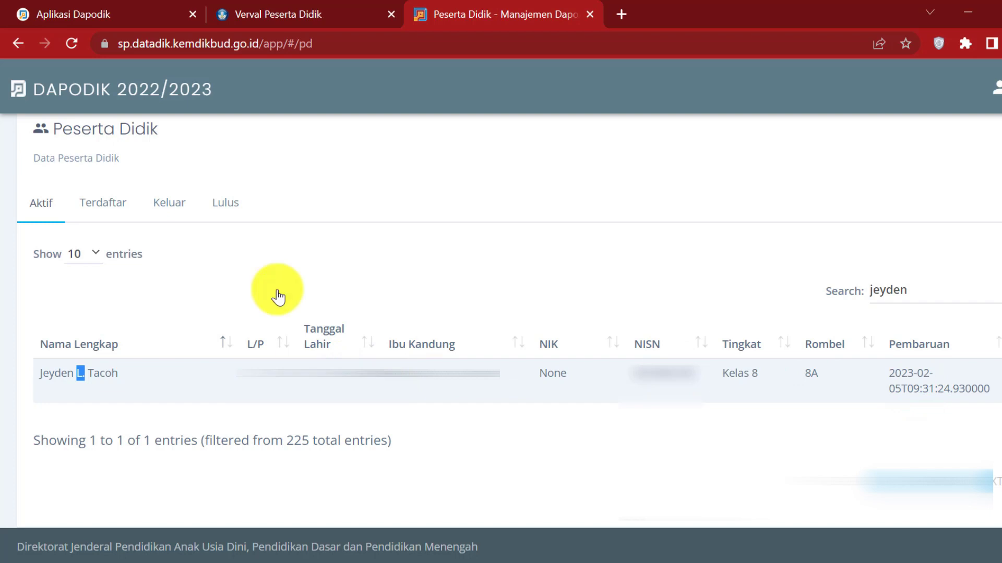
left_click(123, 21)
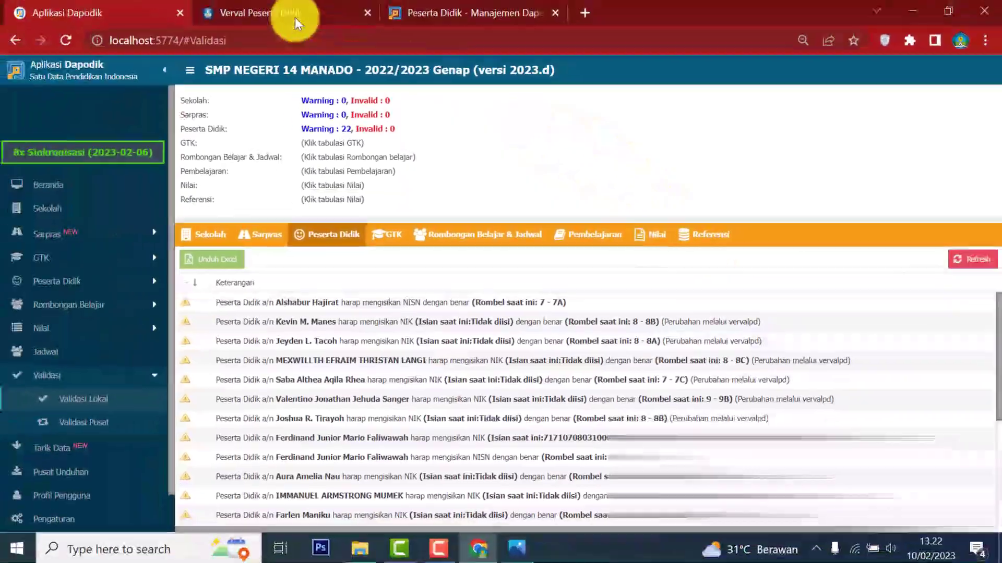
left_click(295, 16)
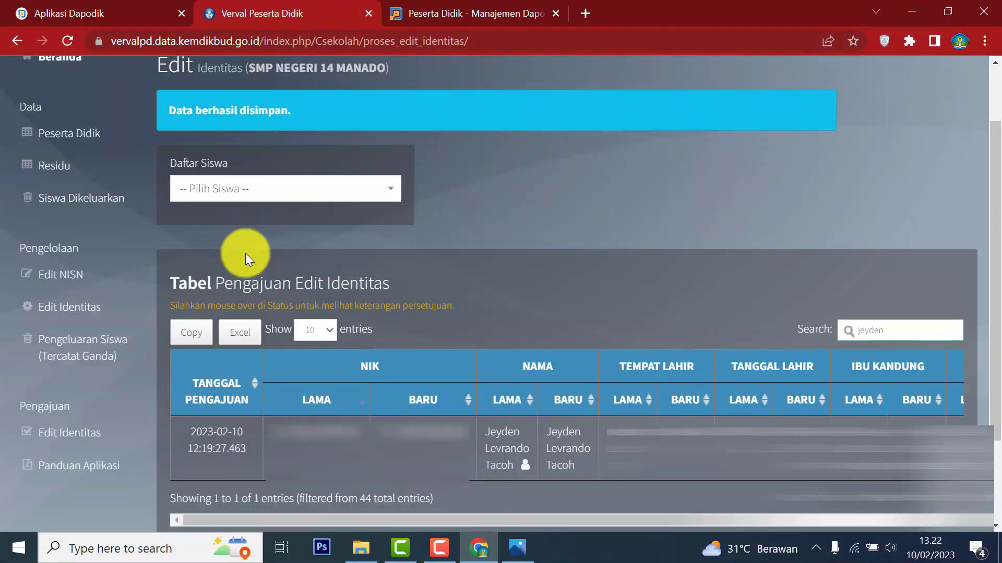
left_click(474, 16)
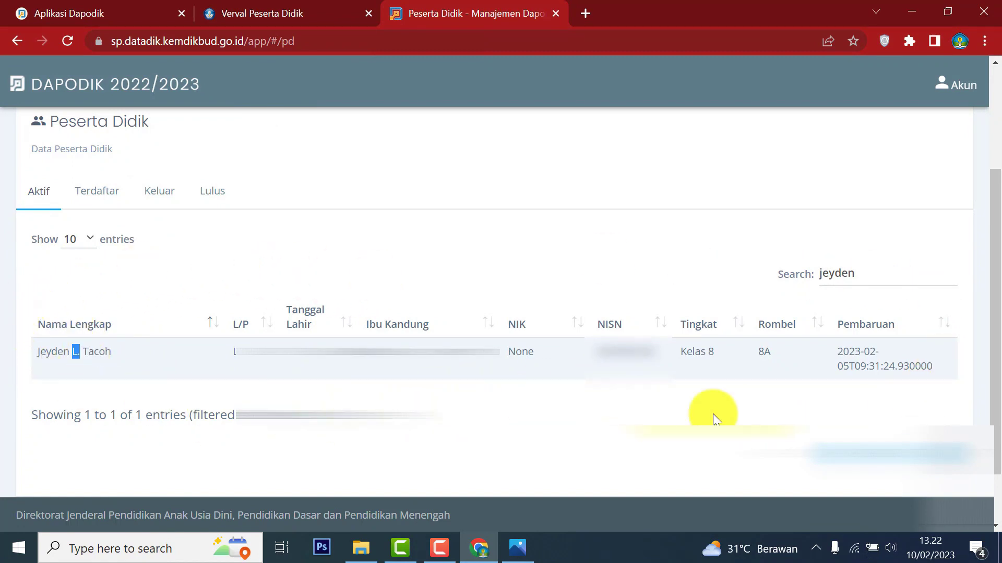
left_click(110, 11)
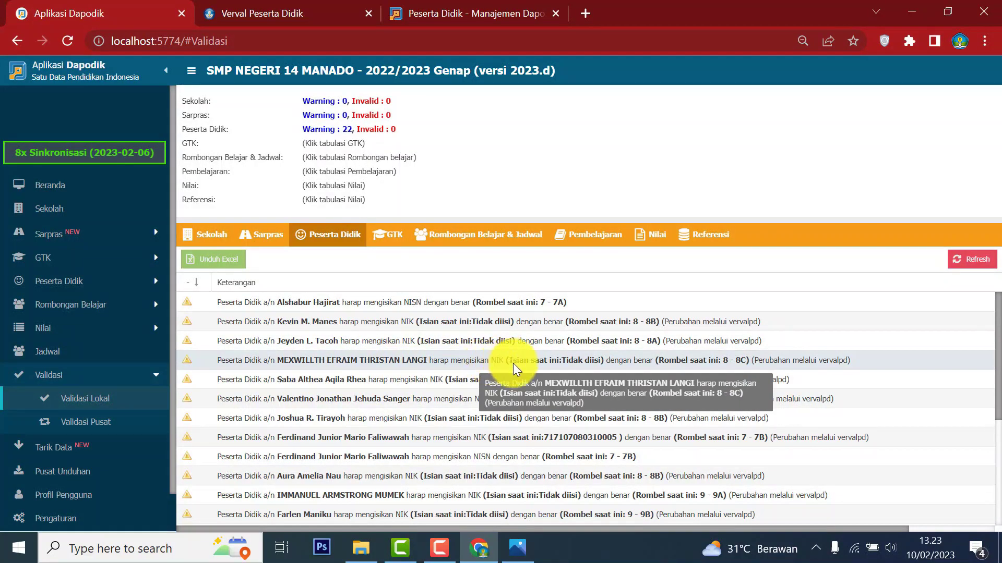
Scroll Dapodik's Peserta Didik validation warnings, then return to Verval PD's Residu list.
scroll(467, 462, "down", 4)
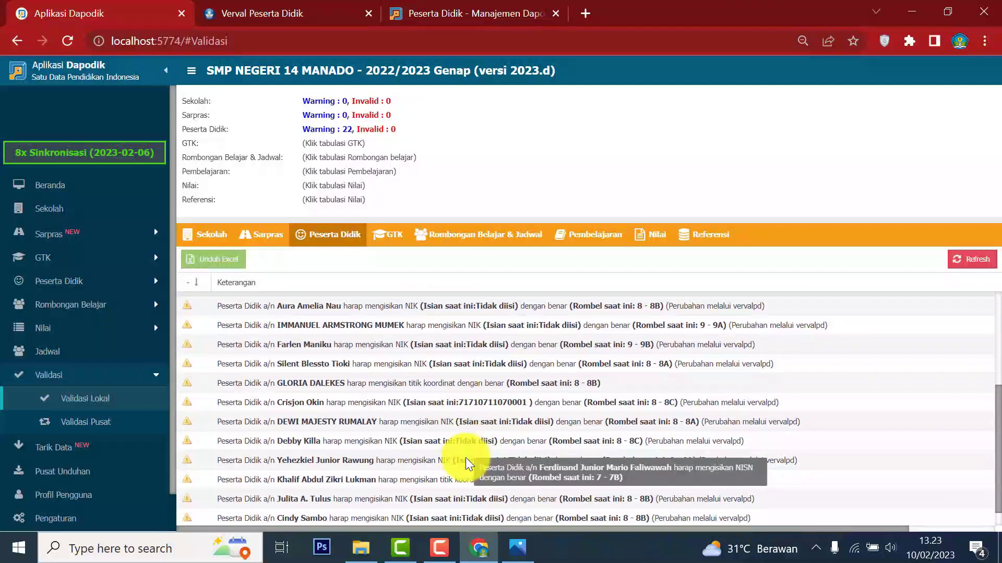
scroll(467, 462, "up", 4)
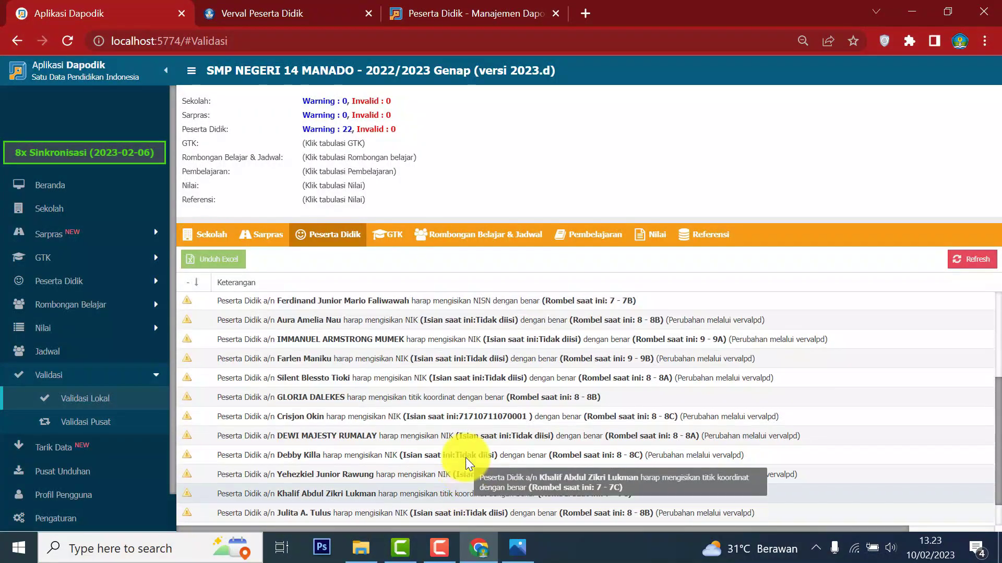
left_click(277, 11)
scroll(438, 325, "up", 2)
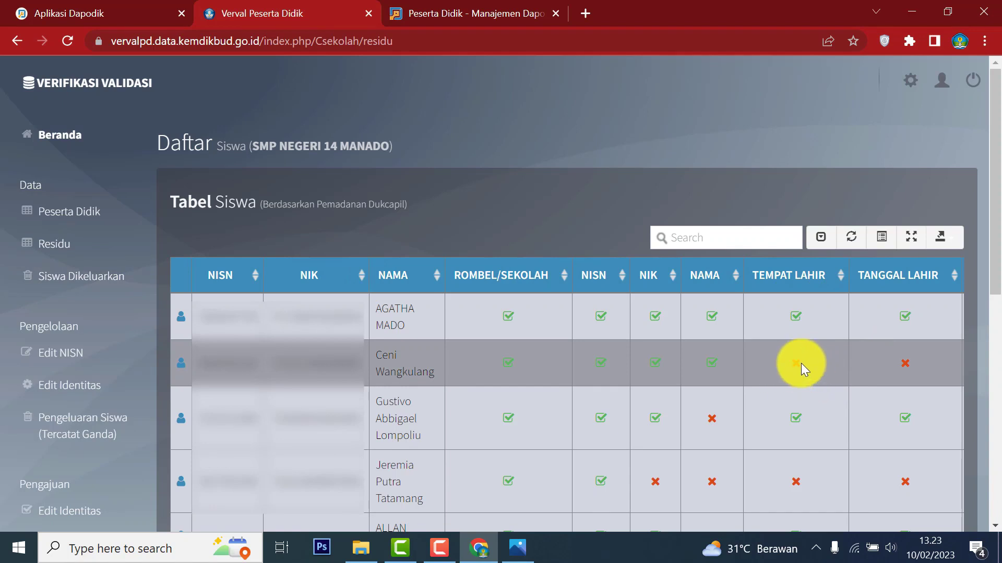
Browse pages 1 and 2 of the Residu student table.
mouse_move(798, 370)
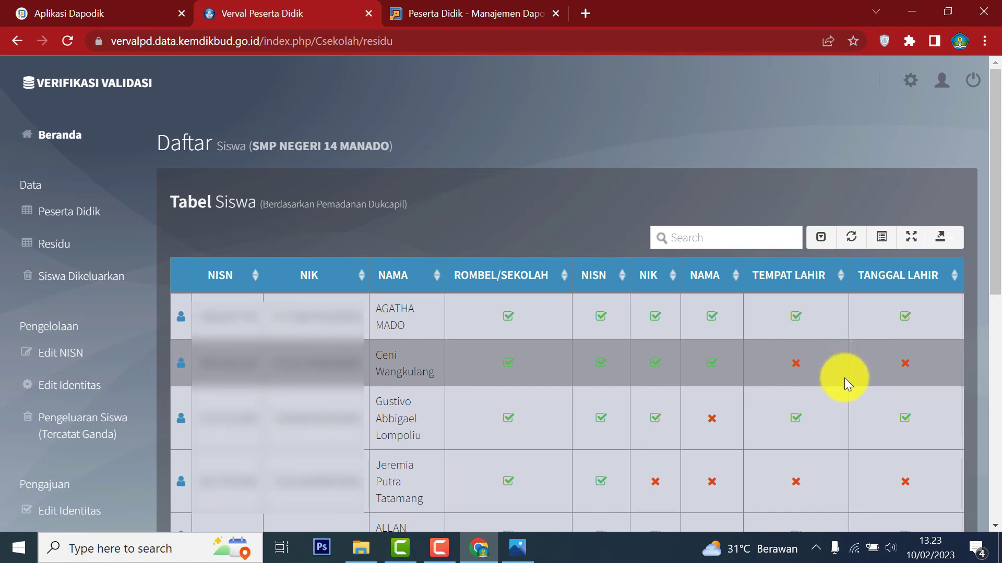
scroll(675, 448, "down", 5)
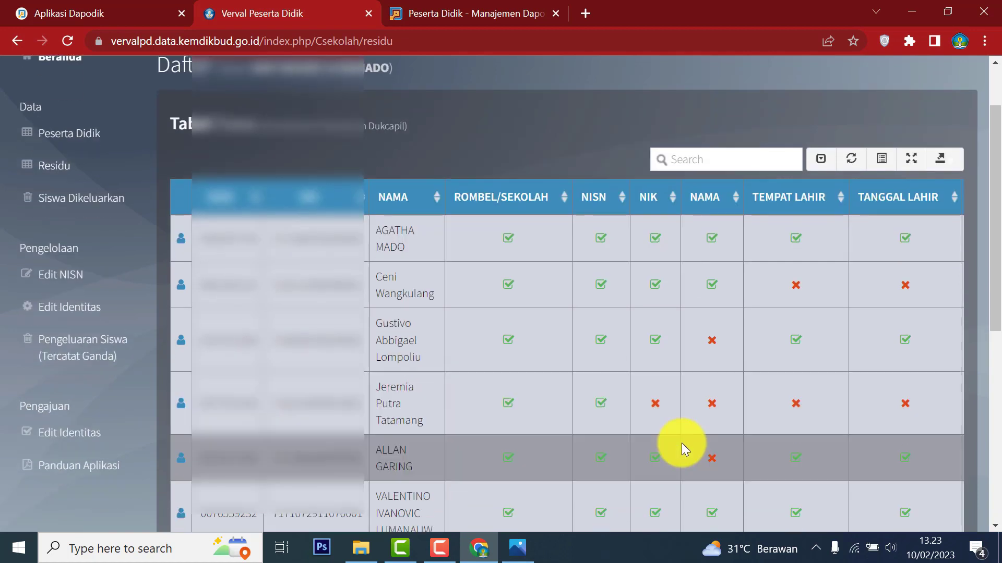
scroll(684, 441, "down", 4)
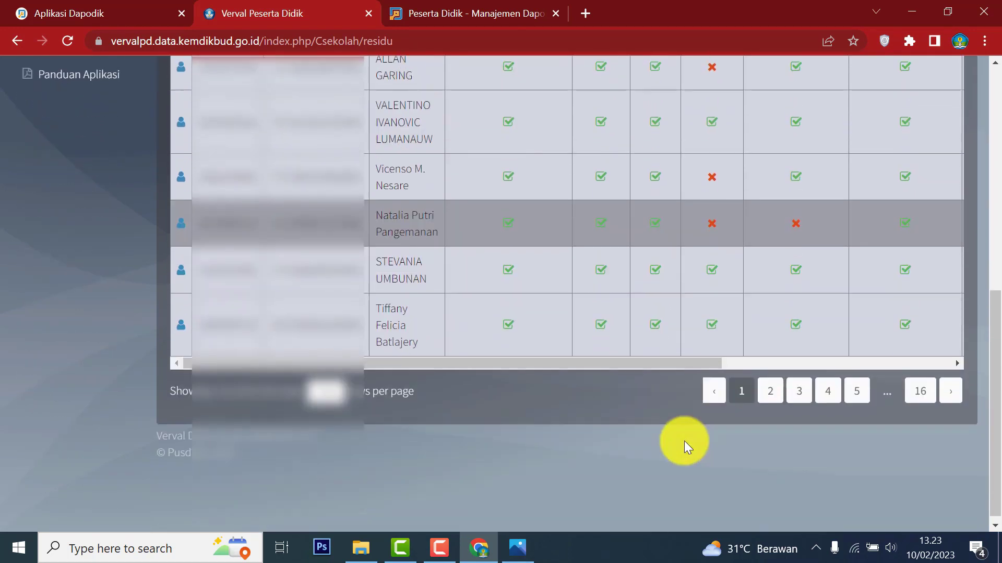
scroll(718, 418, "up", 1)
left_click(767, 470)
scroll(769, 387, "up", 6)
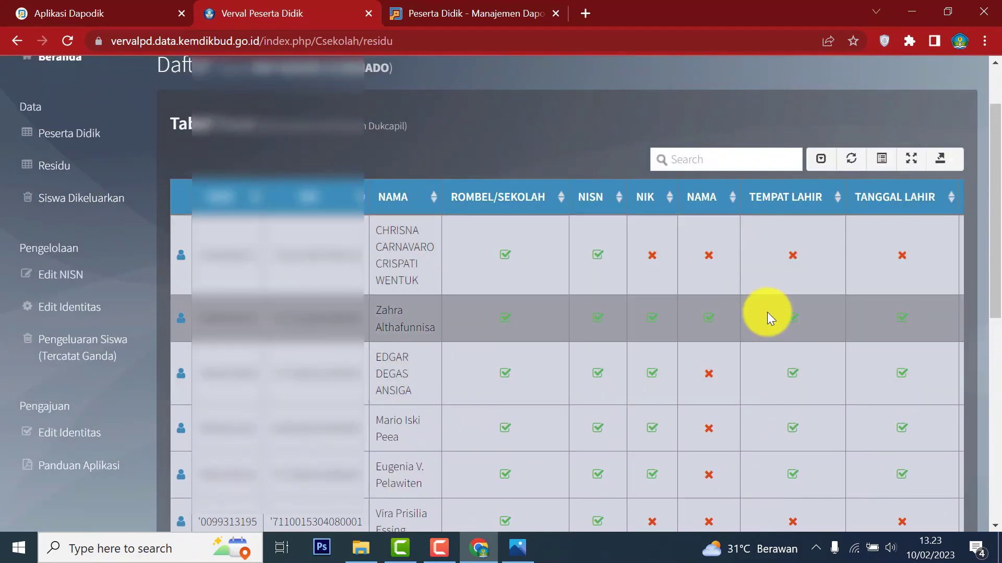
scroll(769, 318, "down", 7)
scroll(769, 321, "up", 7)
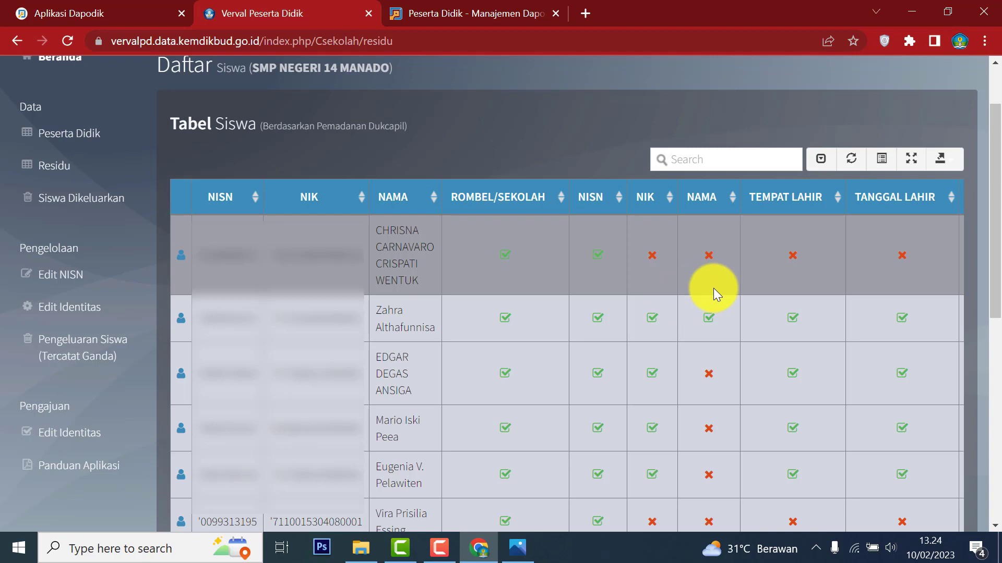
Go to the Verval PD dashboard and dismiss the Informasi Pembaharuan Aplikasi notice.
scroll(712, 288, "up", 2)
left_click(72, 134)
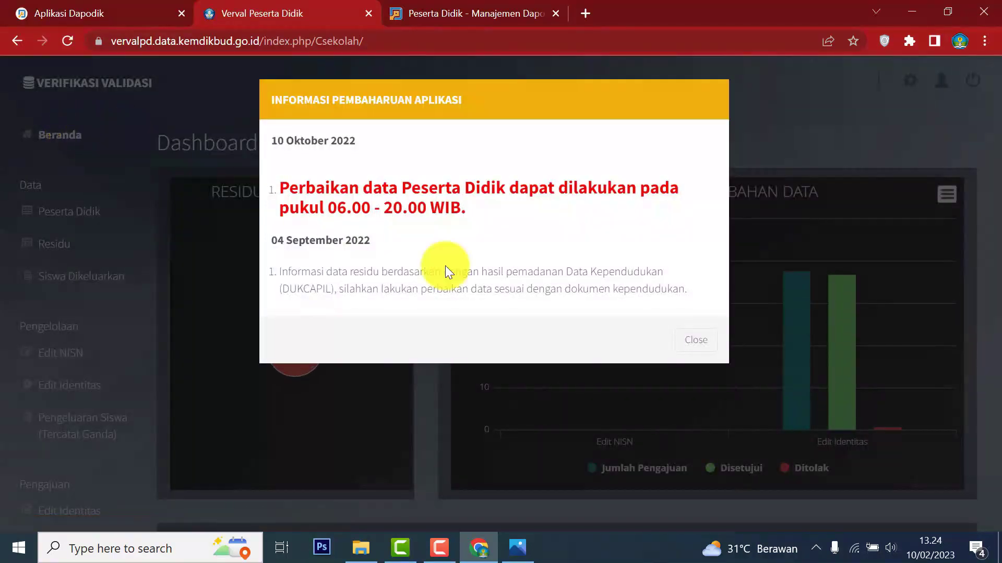
left_click(693, 338)
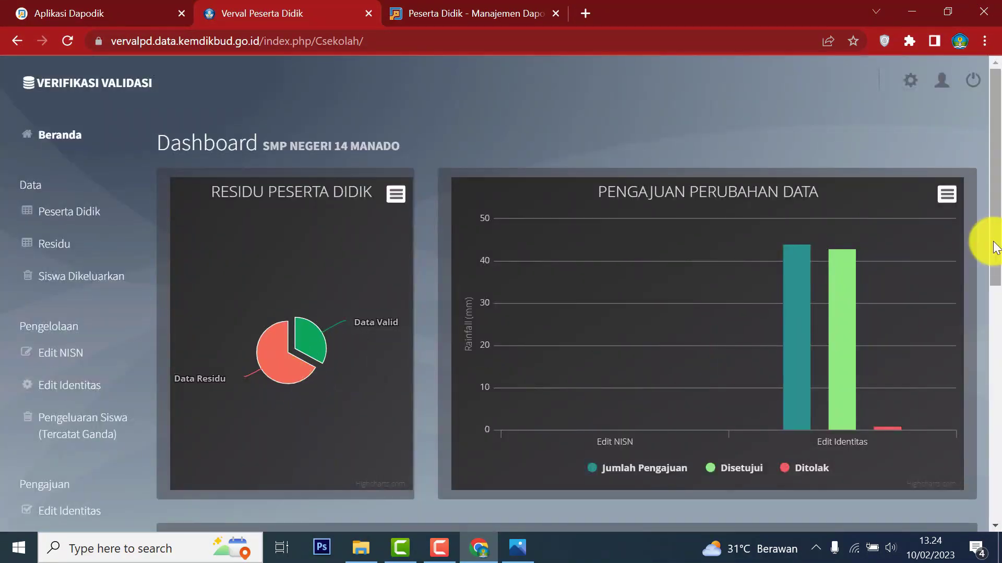